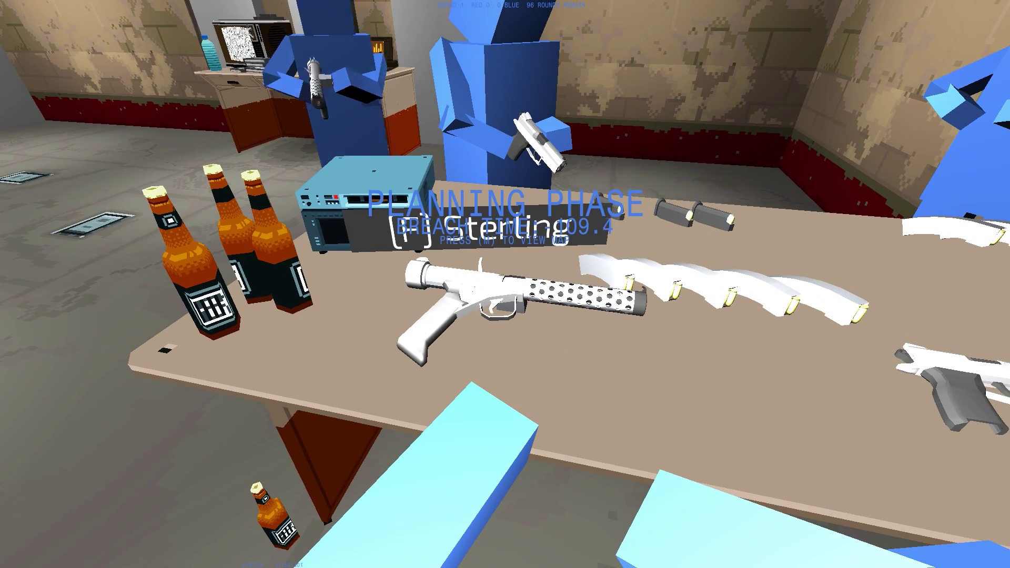
- Glance at the planning map, then pick up the Sterling from the table
{"action": "key", "text": "m"}
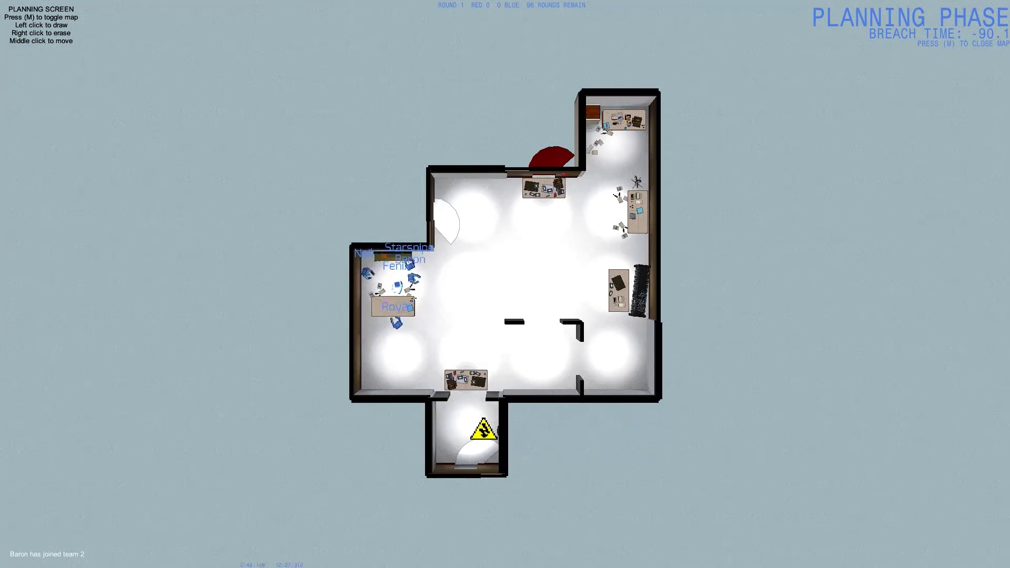
{"action": "key", "text": "m"}
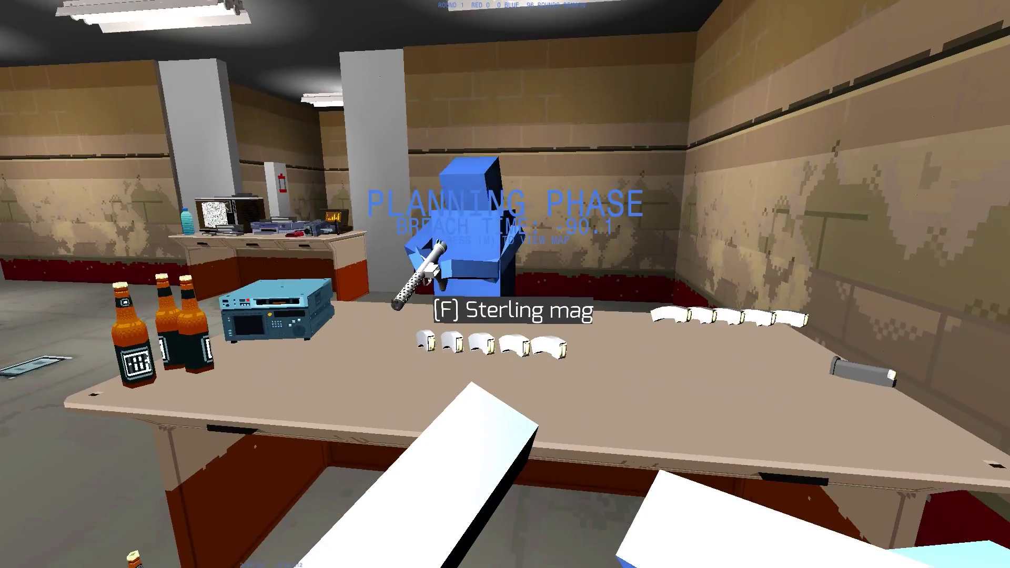
{"action": "key", "text": "f"}
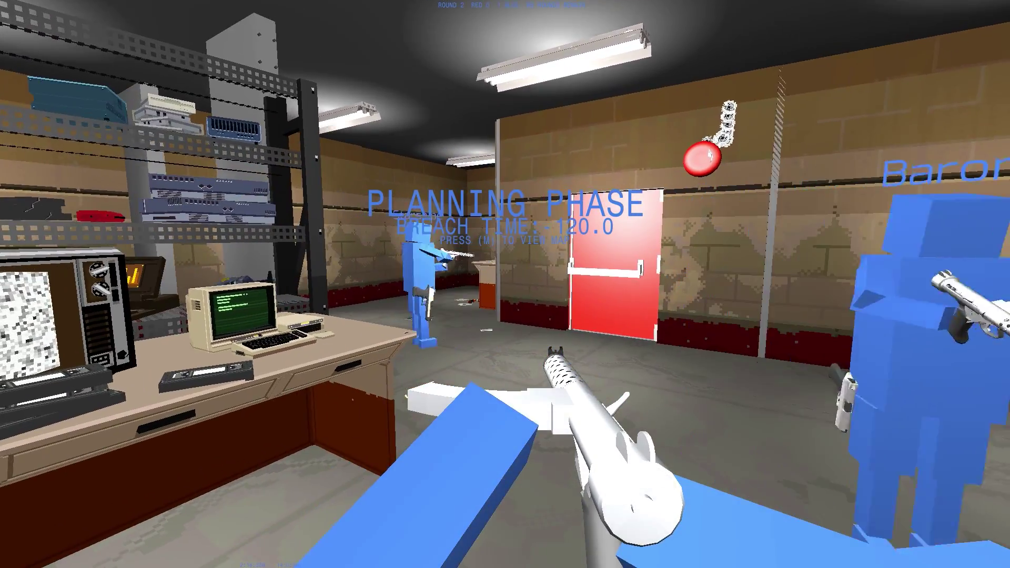
- Walk the room between the red door, TV desks and pillars with teammates
{"action": "key", "text": "w"}
{"action": "key", "text": "w"}
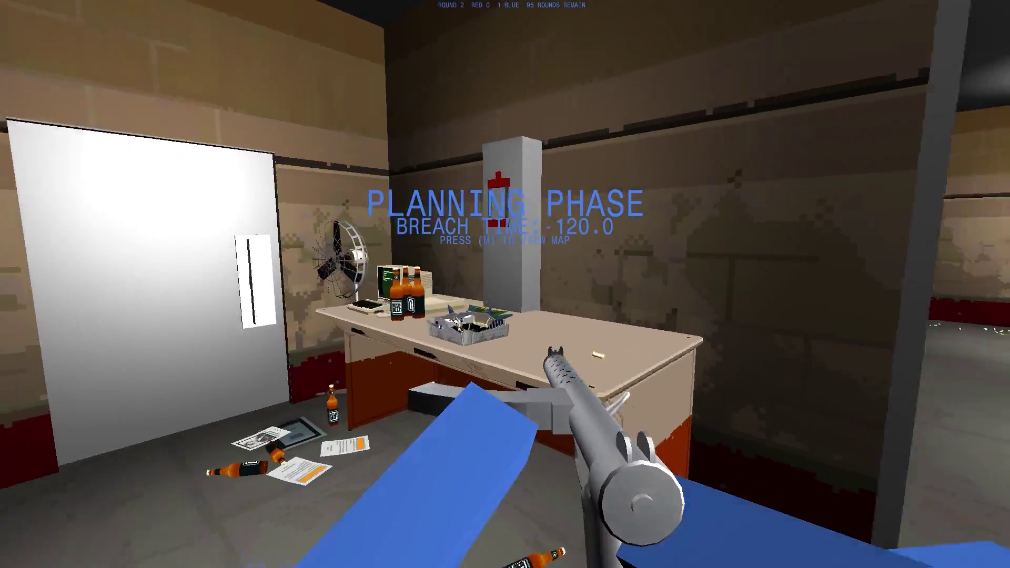
{"action": "key", "text": "w"}
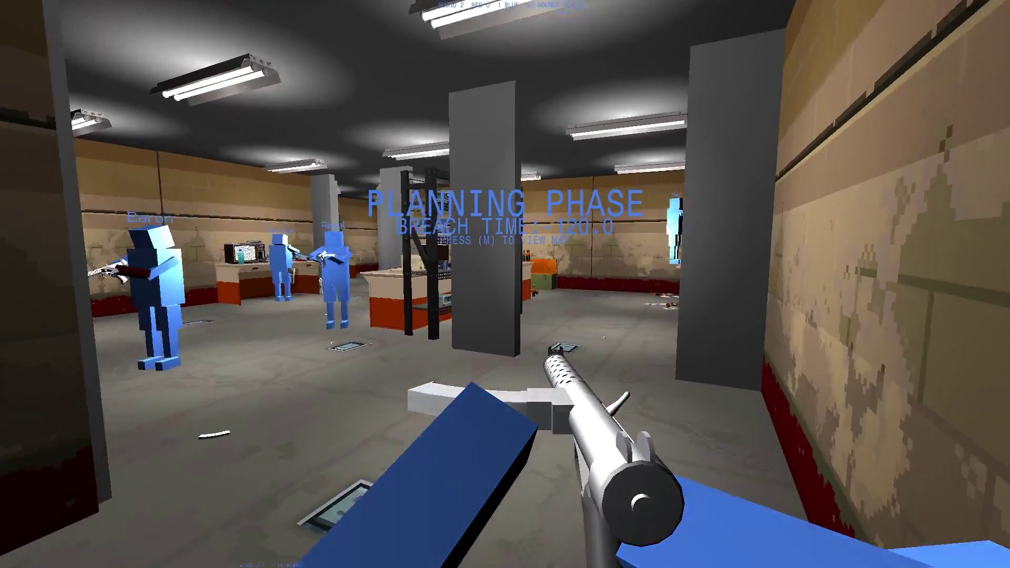
{"action": "key", "text": "w"}
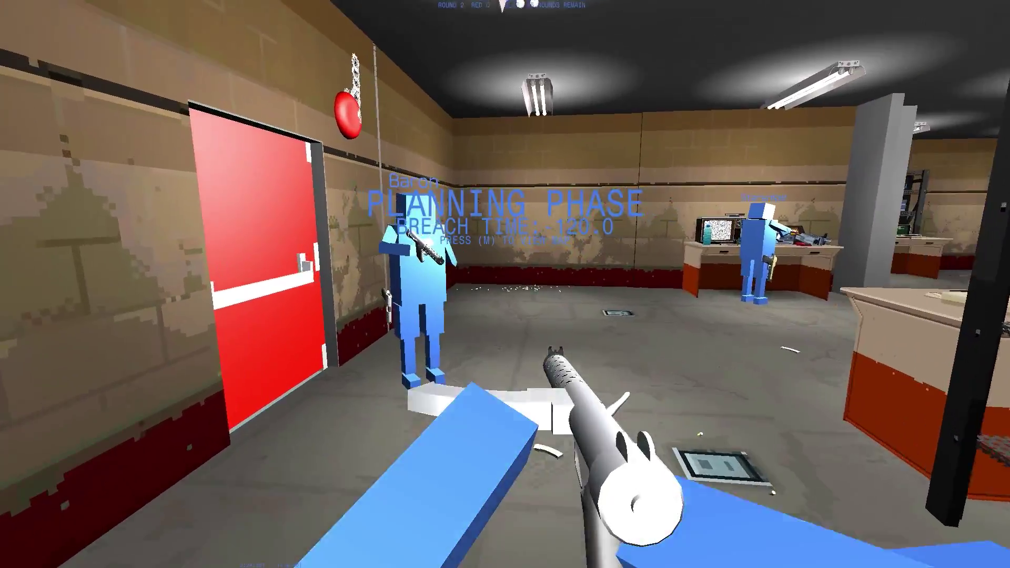
{"action": "key", "text": "w"}
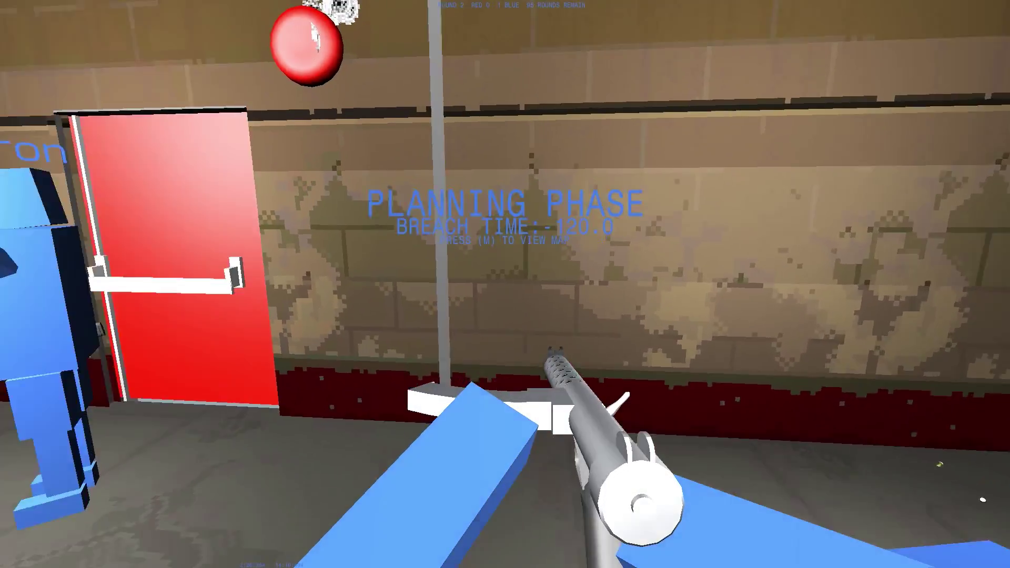
{"action": "key", "text": "w"}
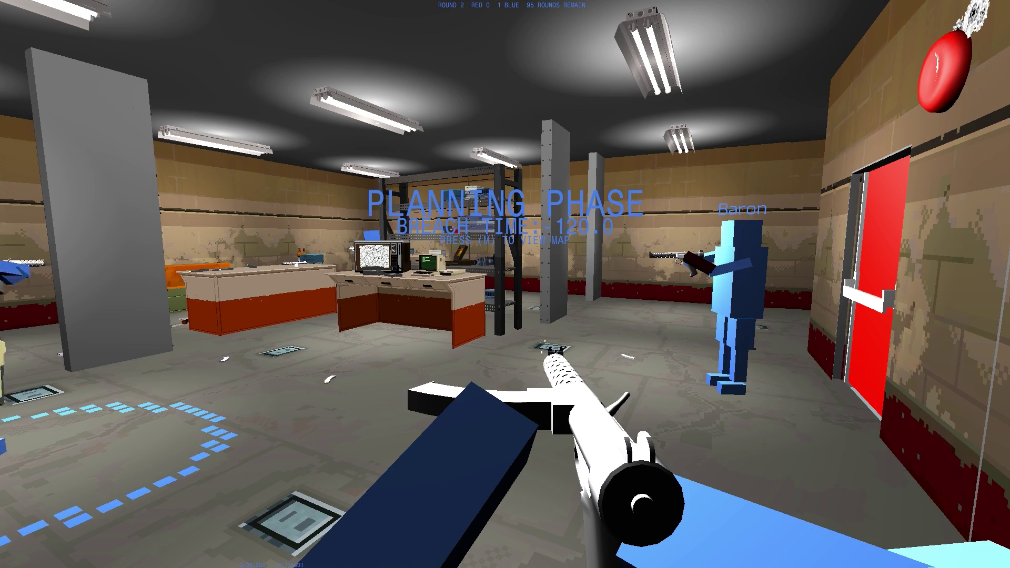
{"action": "key", "text": "a"}
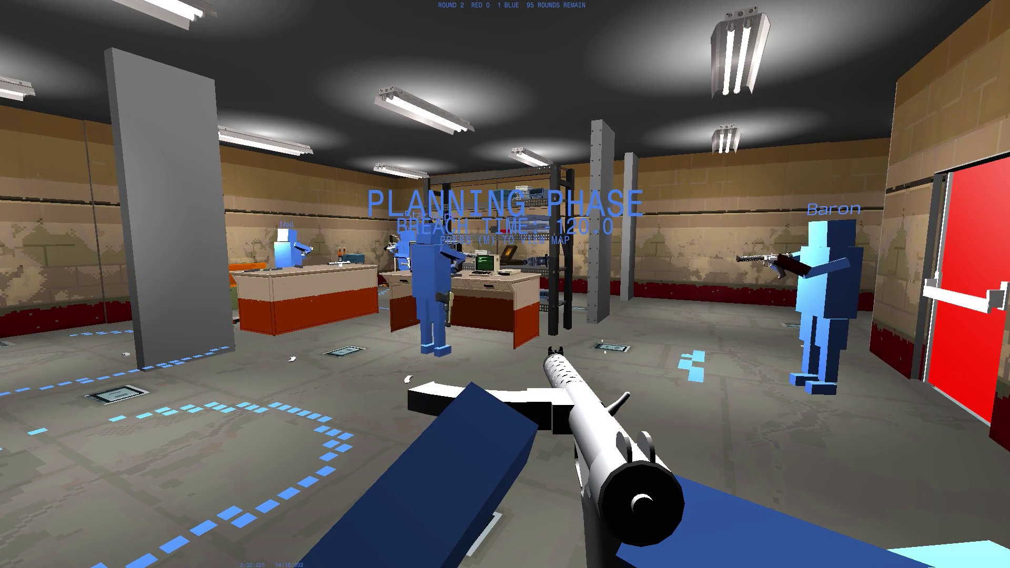
{"action": "key", "text": "w"}
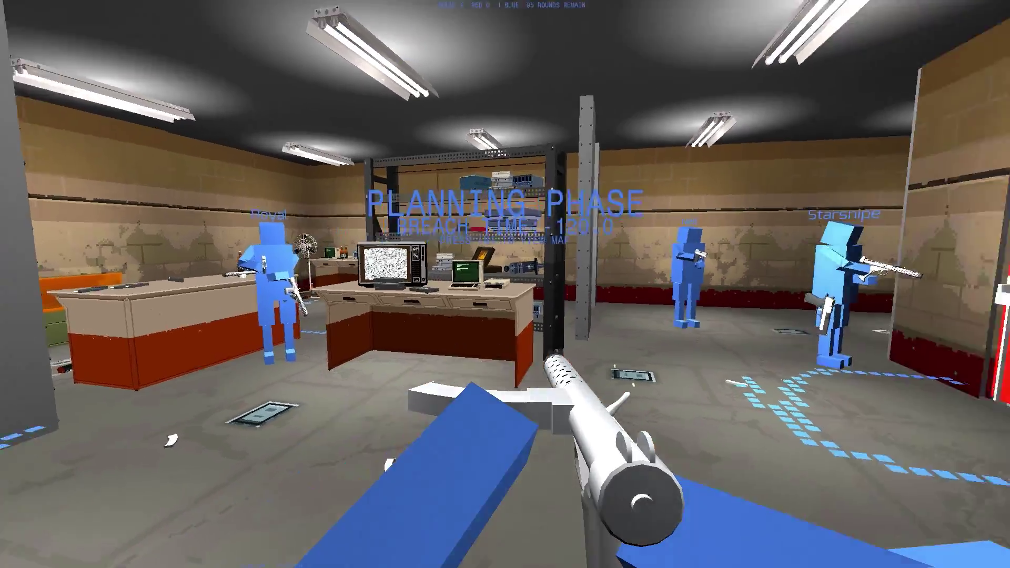
{"action": "key", "text": "w"}
{"action": "key", "text": "w"}
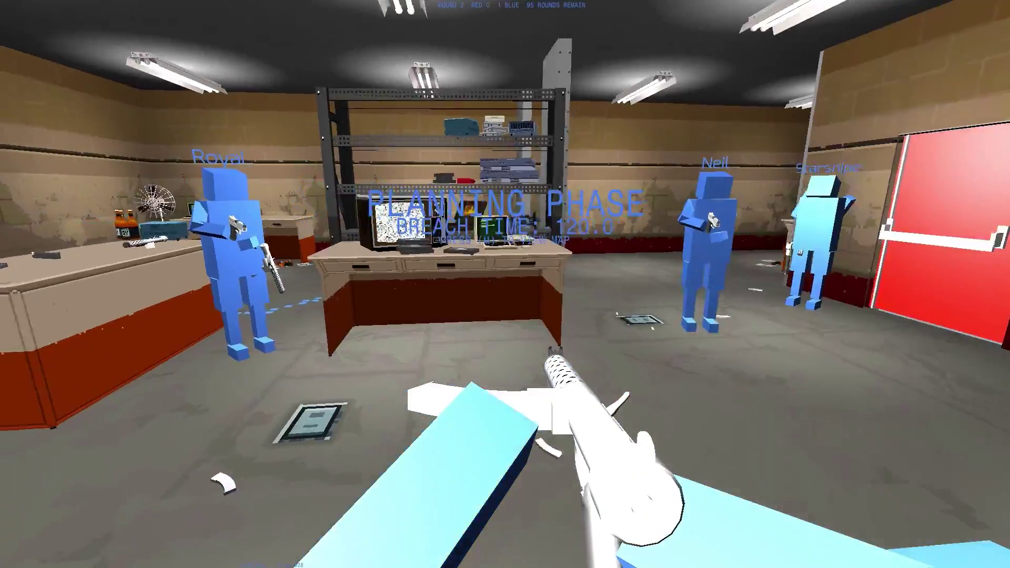
{"action": "key", "text": "w"}
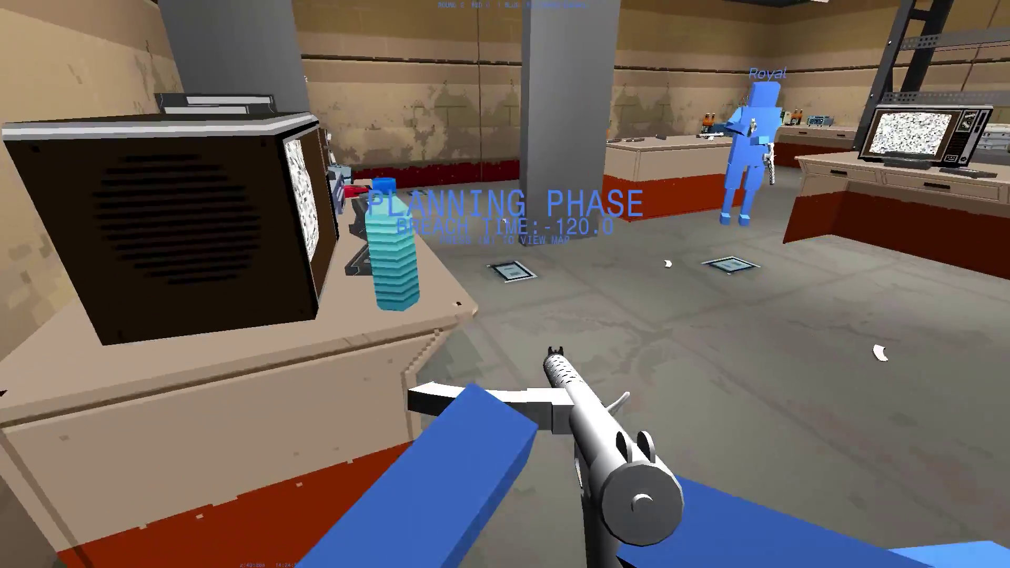
{"action": "key", "text": "w"}
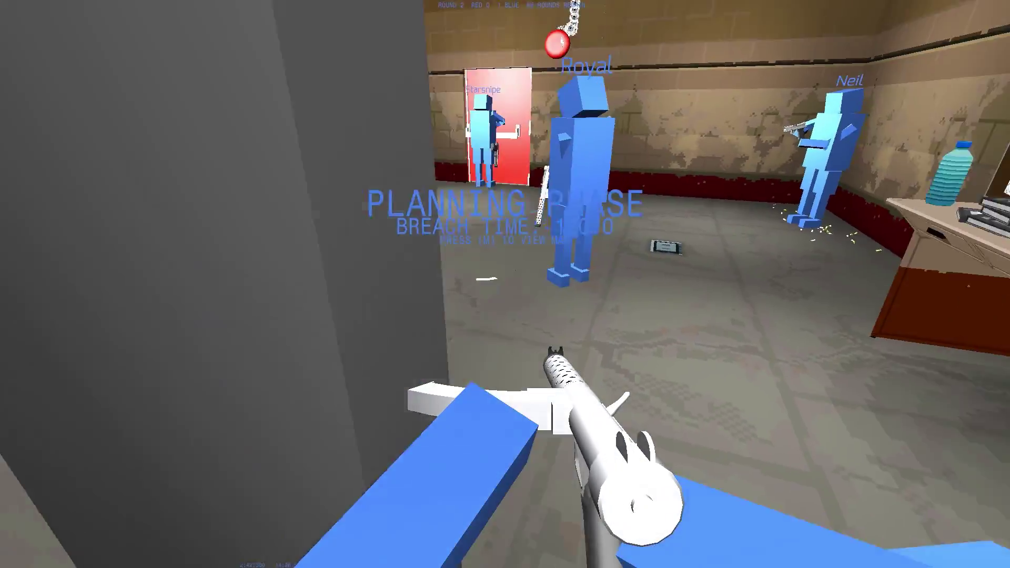
{"action": "key", "text": "w"}
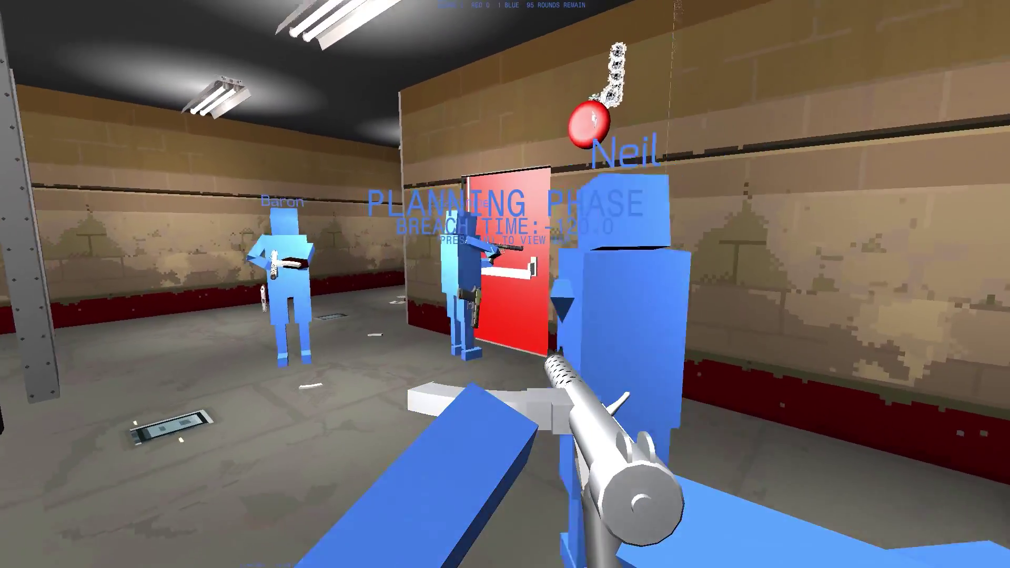
{"action": "key", "text": "w"}
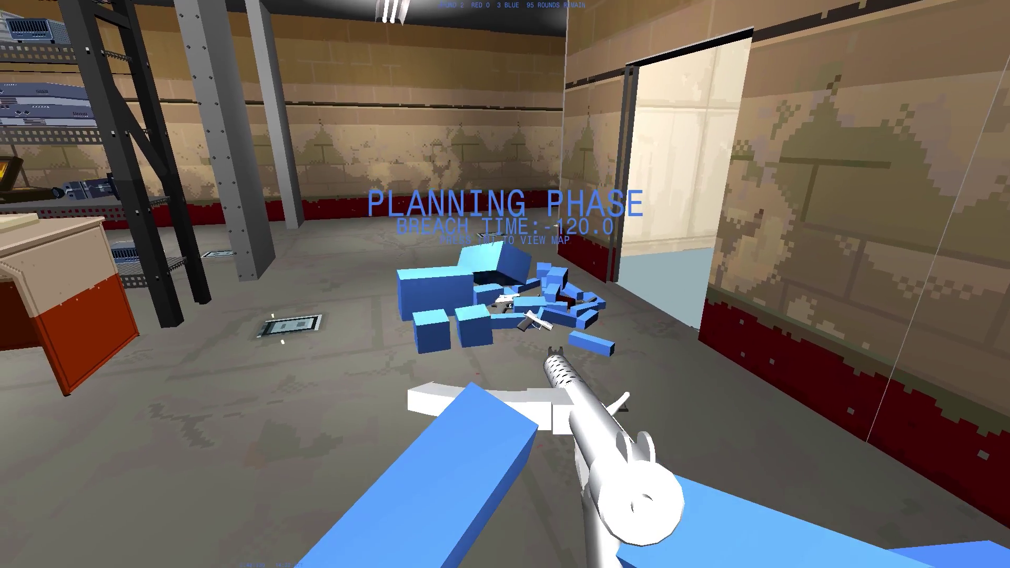
- Go through the office past the fridge and cabinet, picking up the floor Sterling
{"action": "key", "text": "w"}
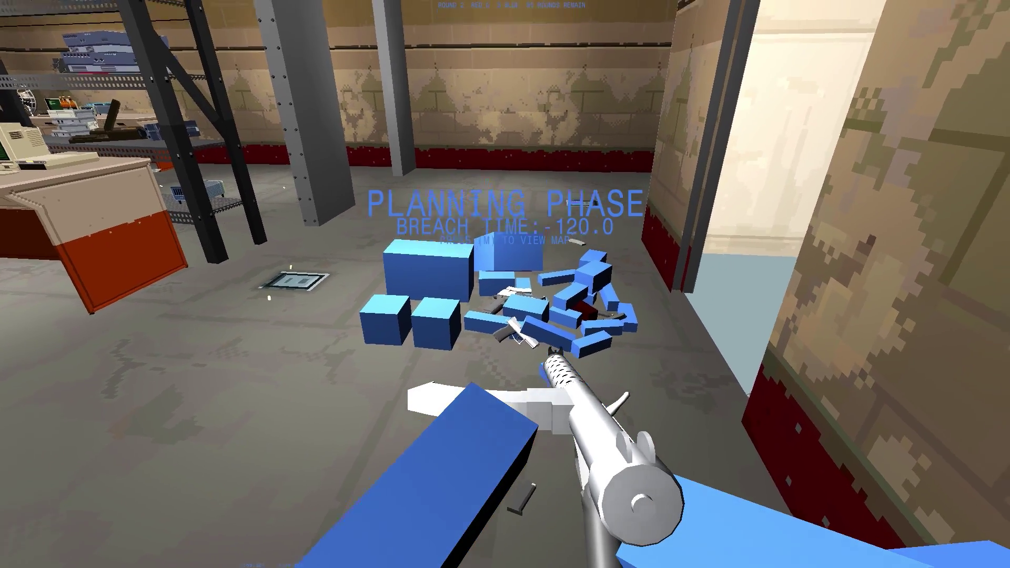
{"action": "key", "text": "w"}
{"action": "key", "text": "w"}
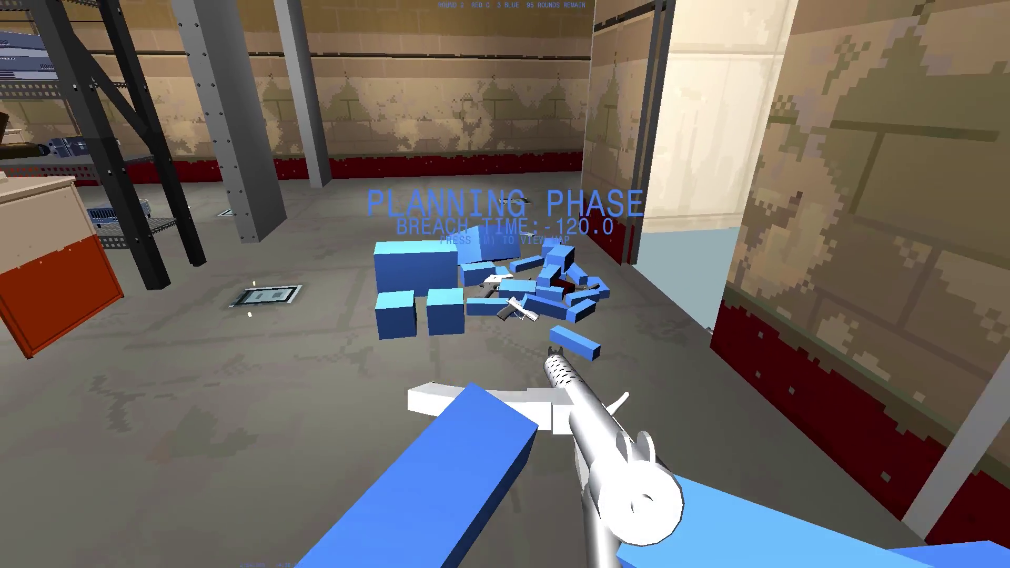
{"action": "key", "text": "w"}
{"action": "key", "text": "w"}
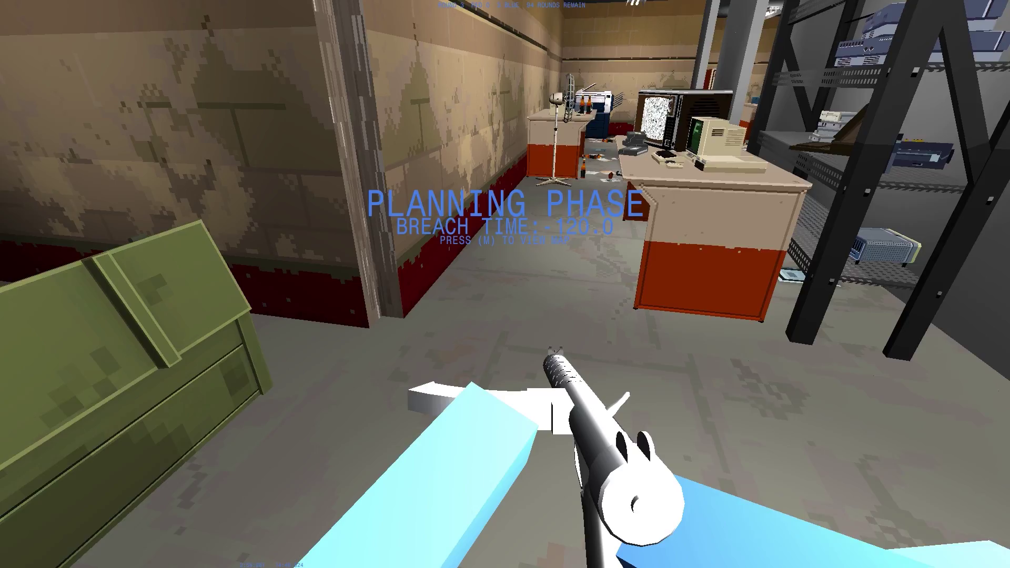
{"action": "key", "text": "w"}
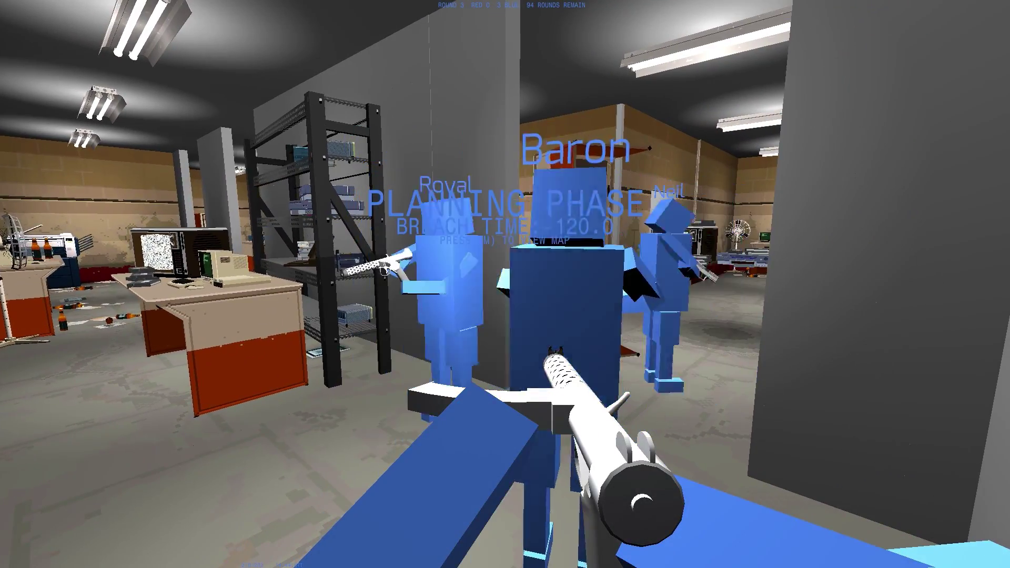
{"action": "key", "text": "w"}
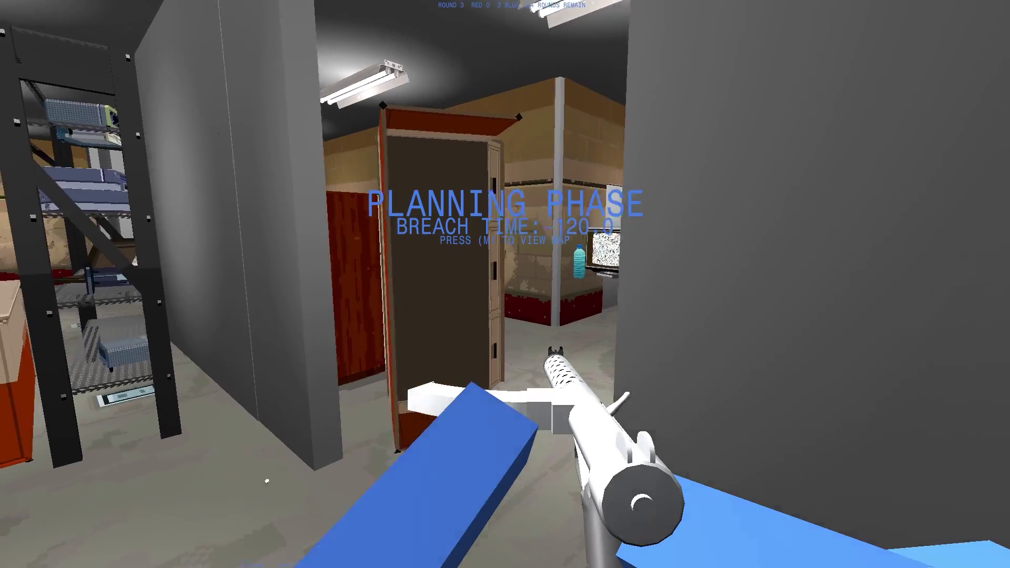
{"action": "key", "text": "w"}
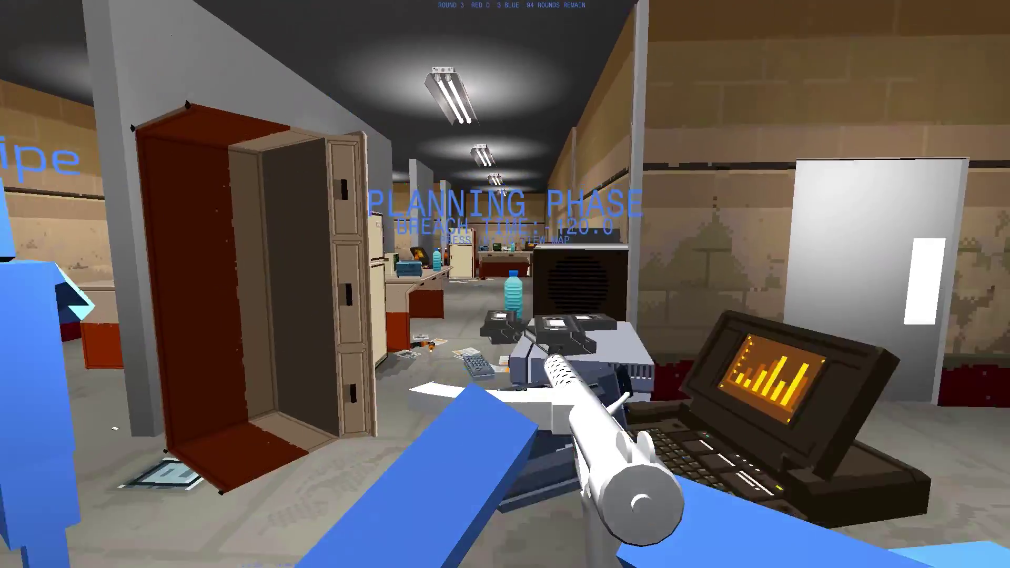
{"action": "key", "text": "s"}
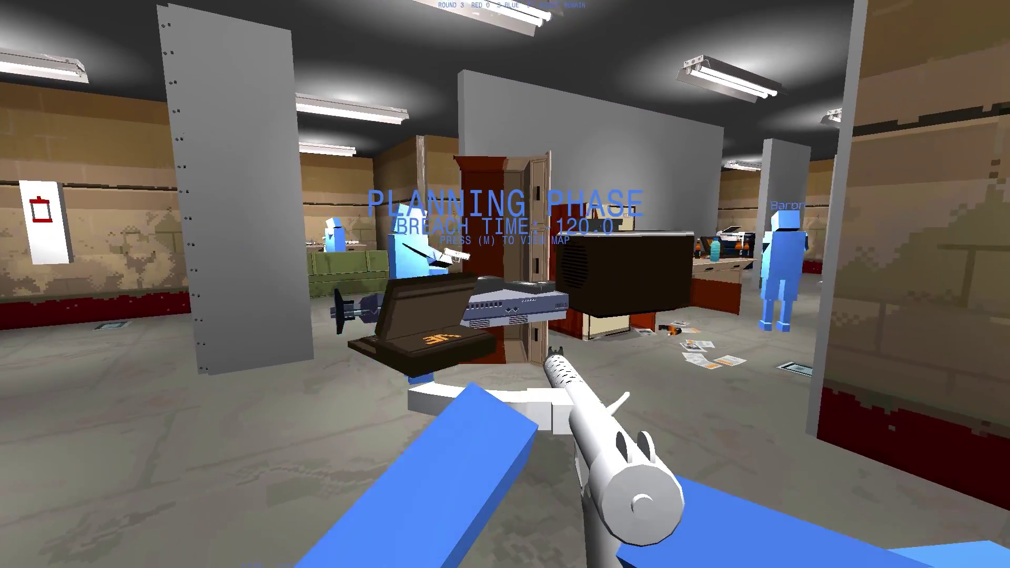
{"action": "key", "text": "w"}
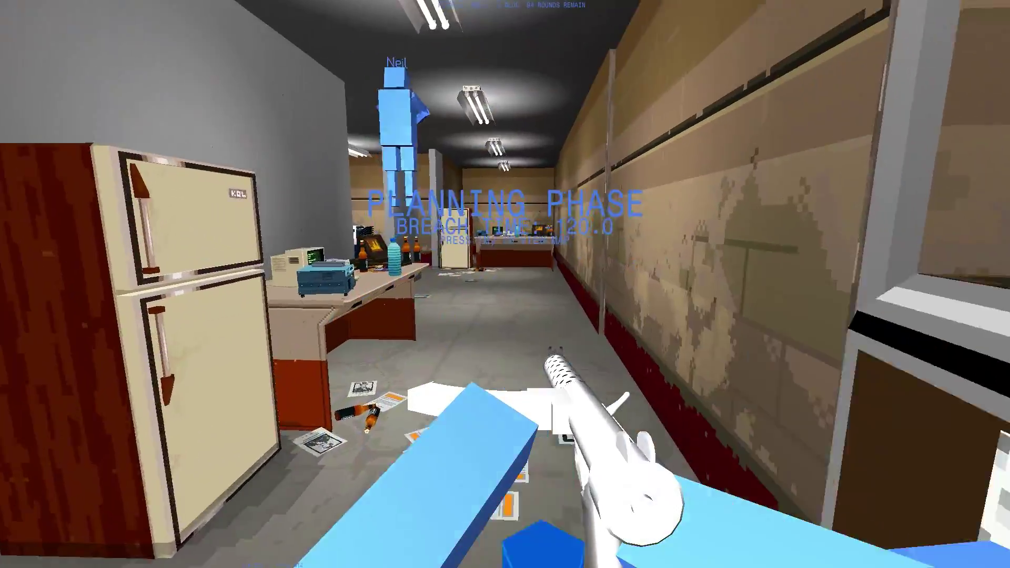
{"action": "key", "text": "w"}
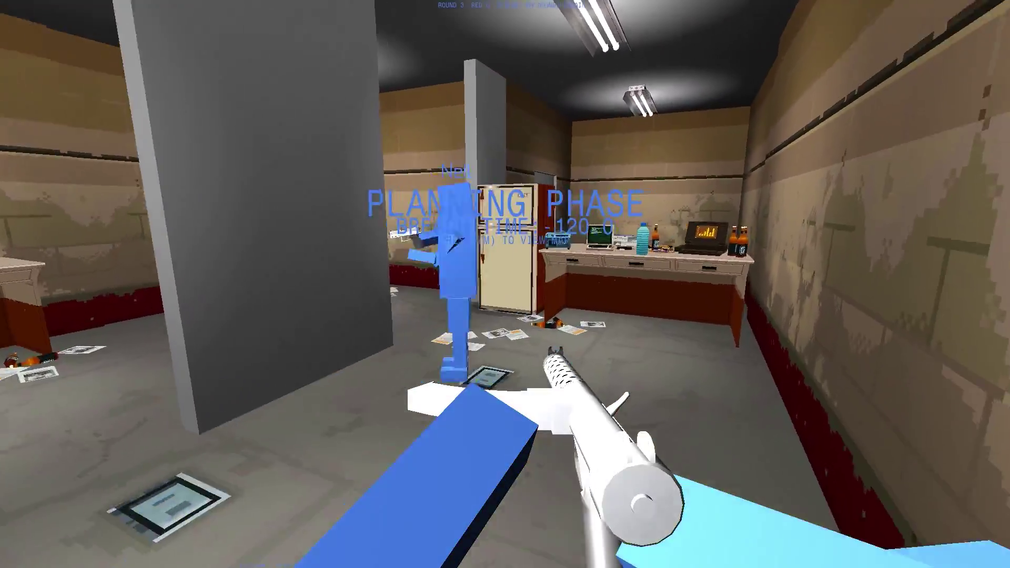
{"action": "key", "text": "w"}
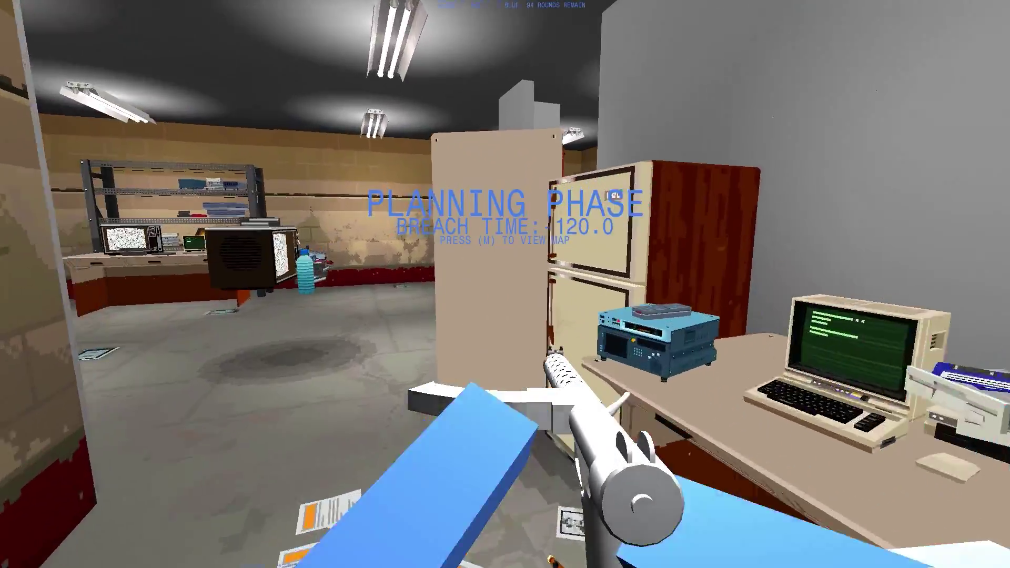
{"action": "key", "text": "w"}
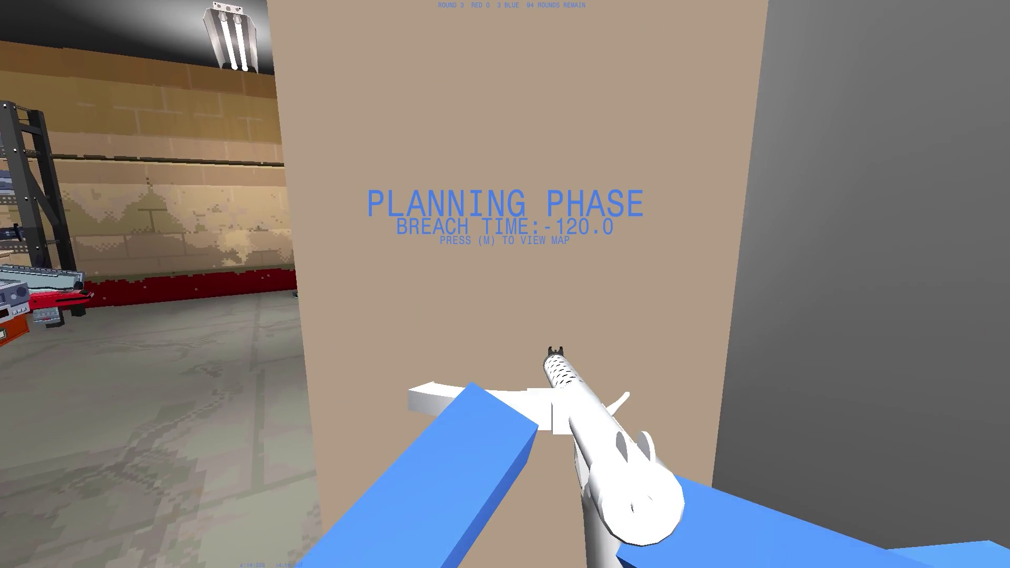
{"action": "key", "text": "w"}
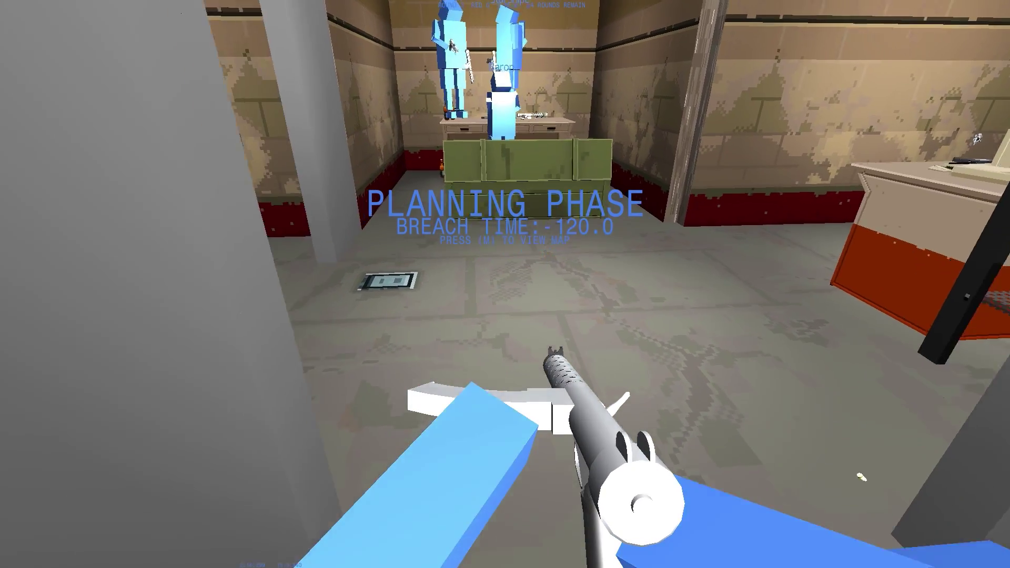
{"action": "key", "text": "w"}
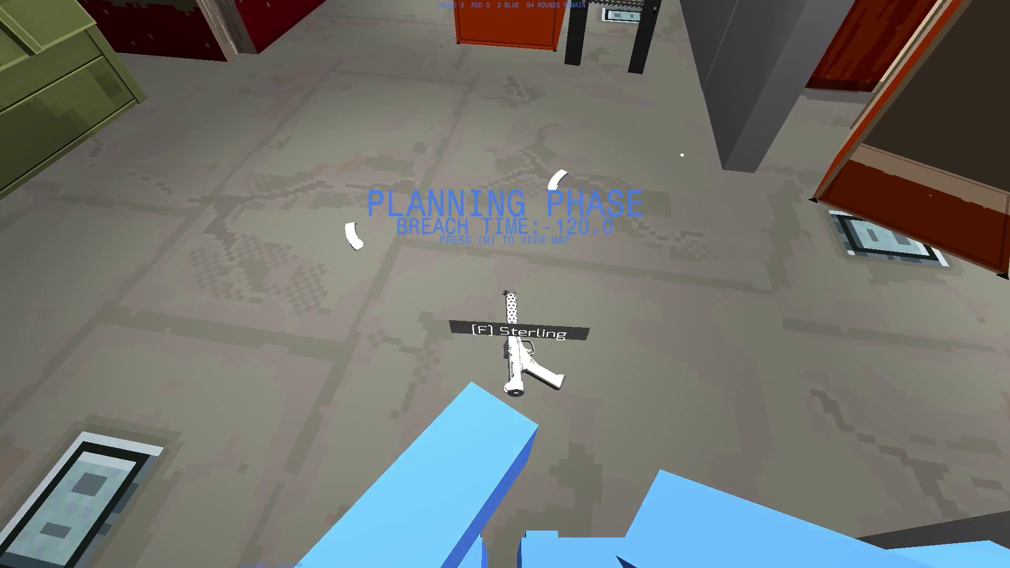
{"action": "key", "text": "f"}
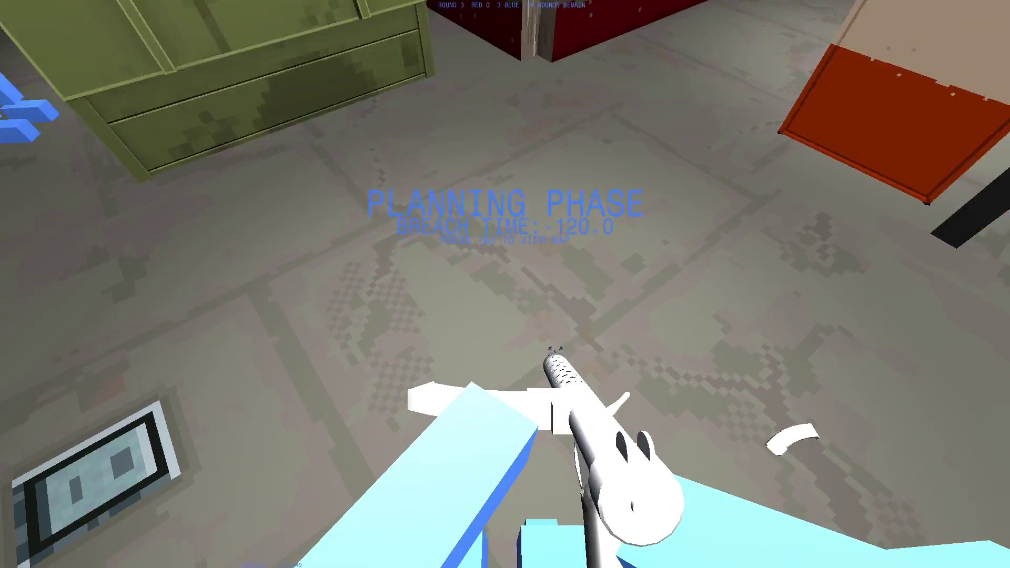
- Walk past the green crate, desks and shelving to Neil and Baron
{"action": "key", "text": "w"}
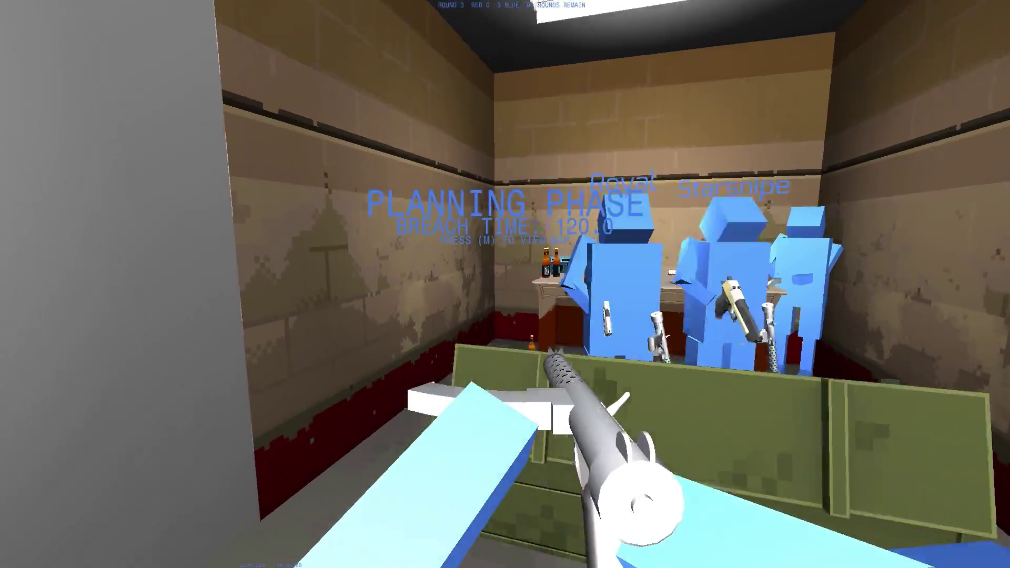
{"action": "key", "text": "w"}
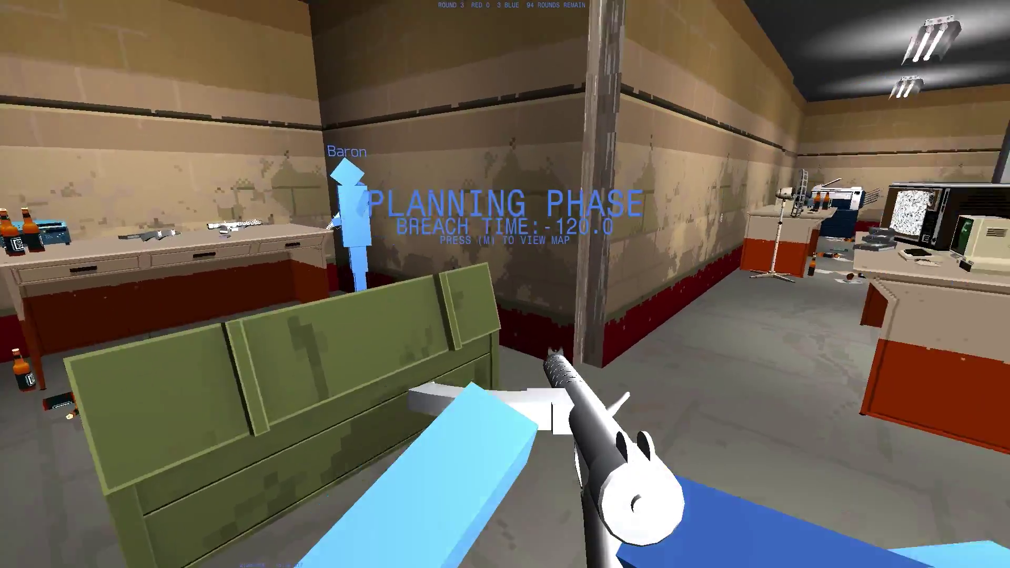
{"action": "key", "text": "w"}
{"action": "key", "text": "w"}
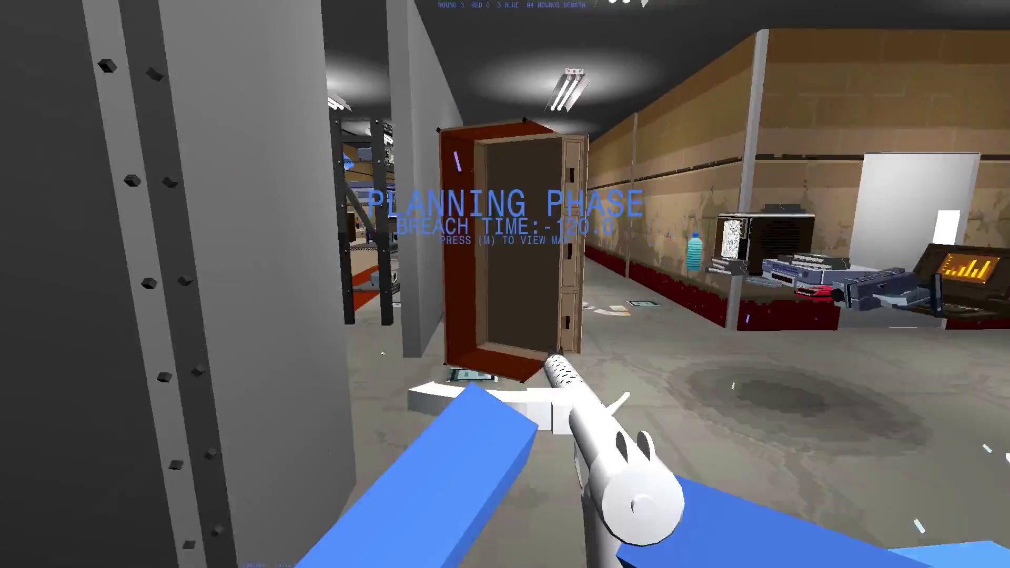
{"action": "key", "text": "w"}
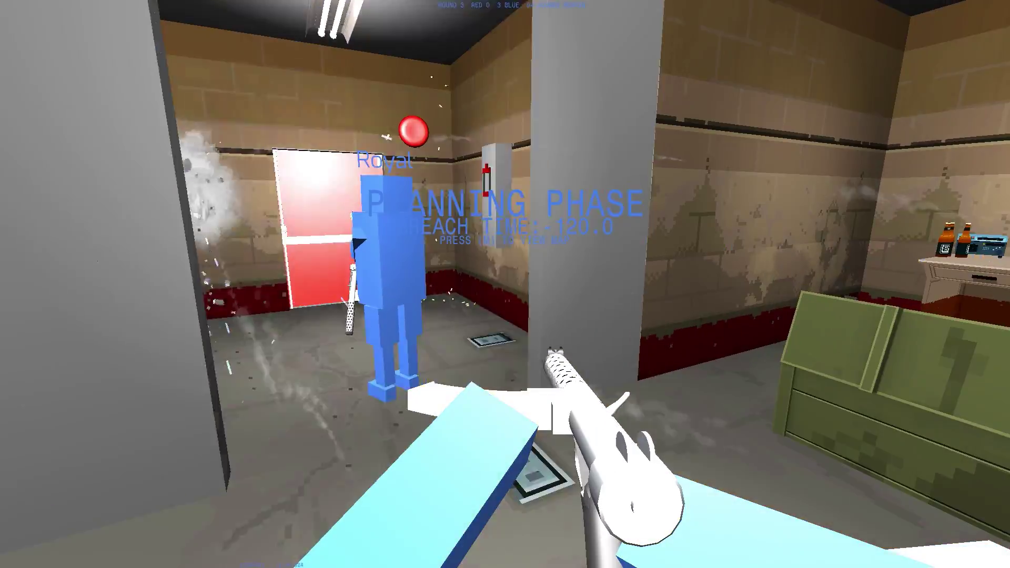
{"action": "key", "text": "w"}
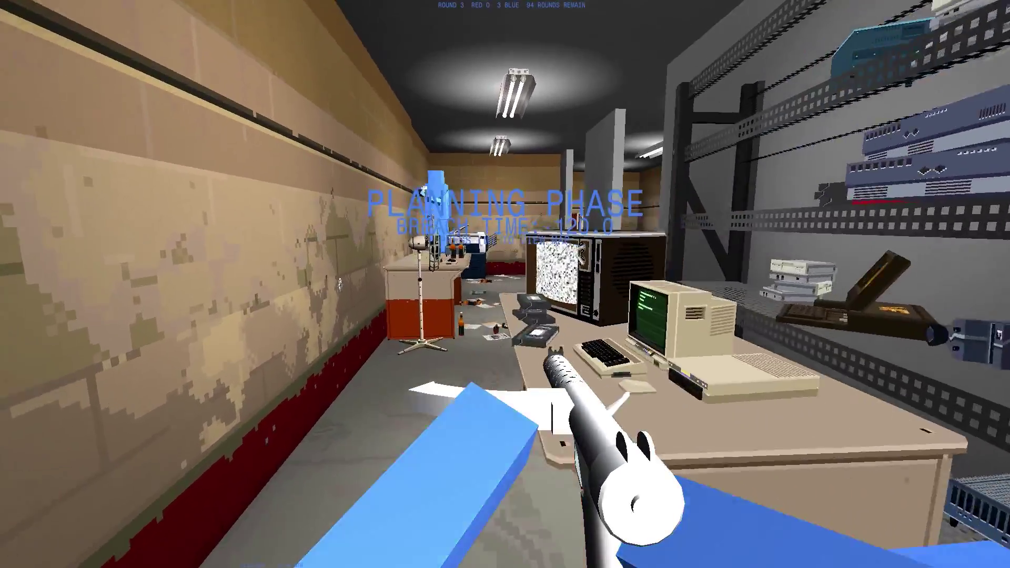
{"action": "key", "text": "w"}
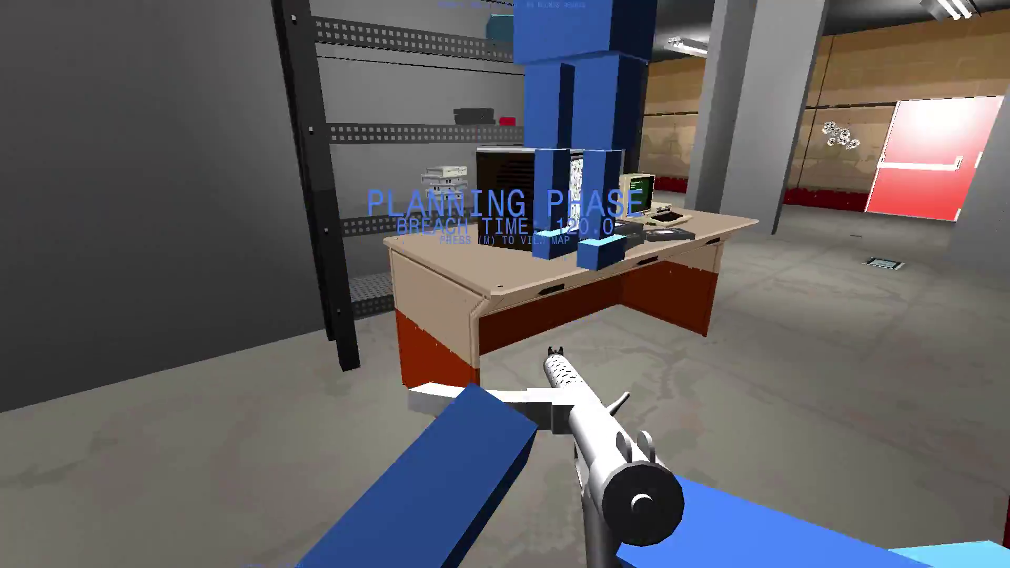
{"action": "key", "text": "w"}
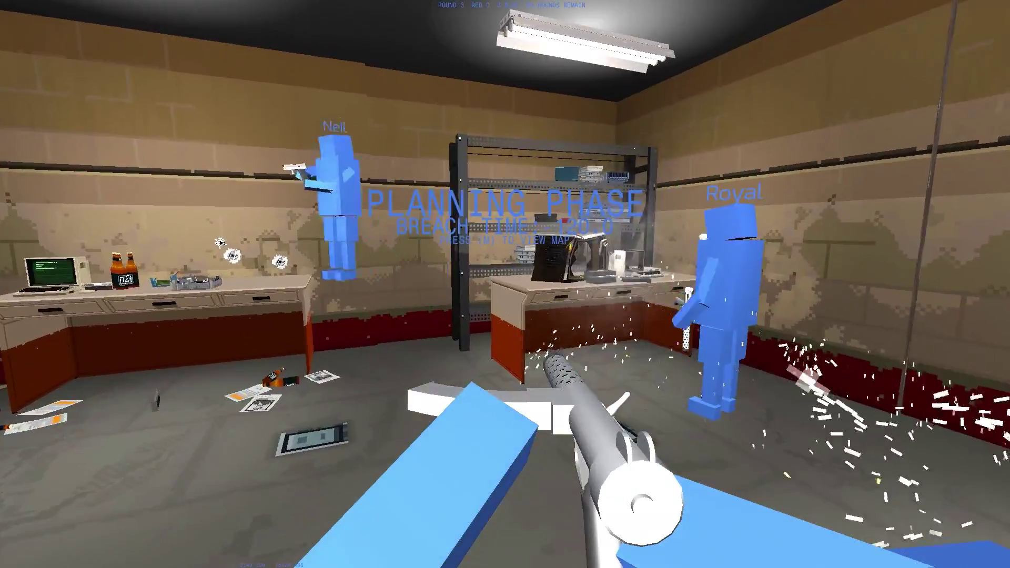
{"action": "key", "text": "w"}
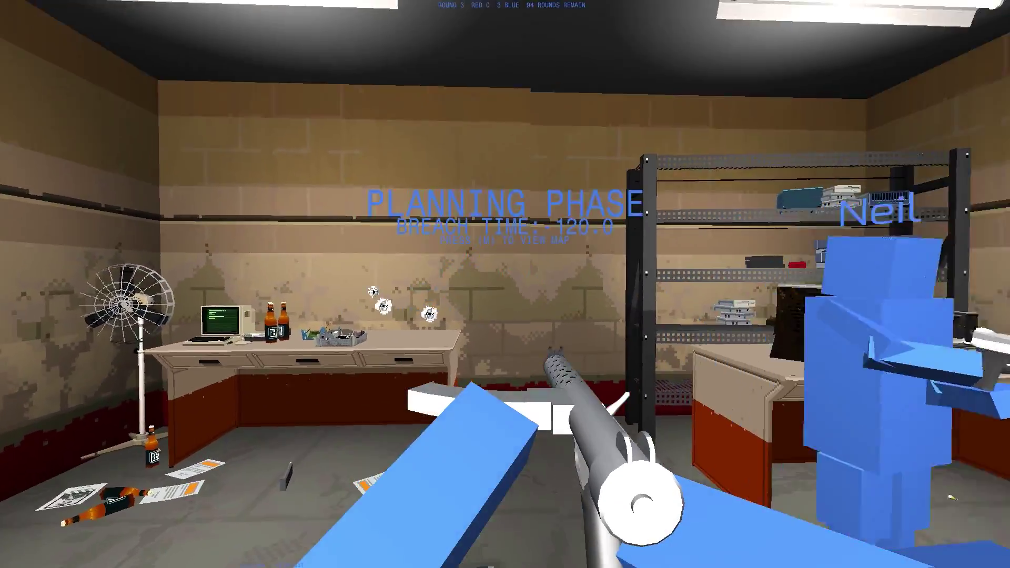
{"action": "key", "text": "w"}
{"action": "key", "text": "w"}
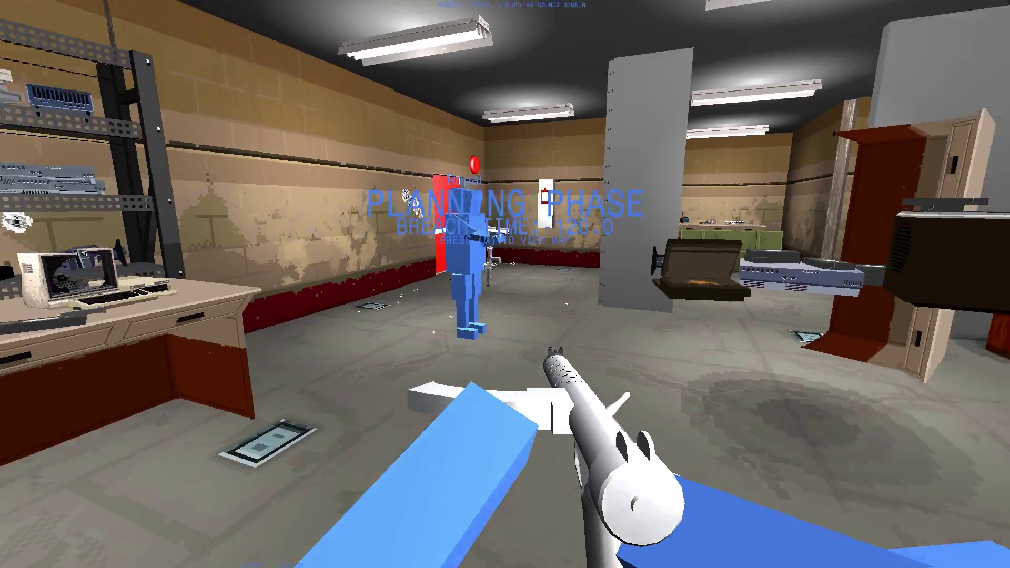
- Move past Starsnipe and Royal around the pillars to the wall corner
{"action": "key", "text": "w"}
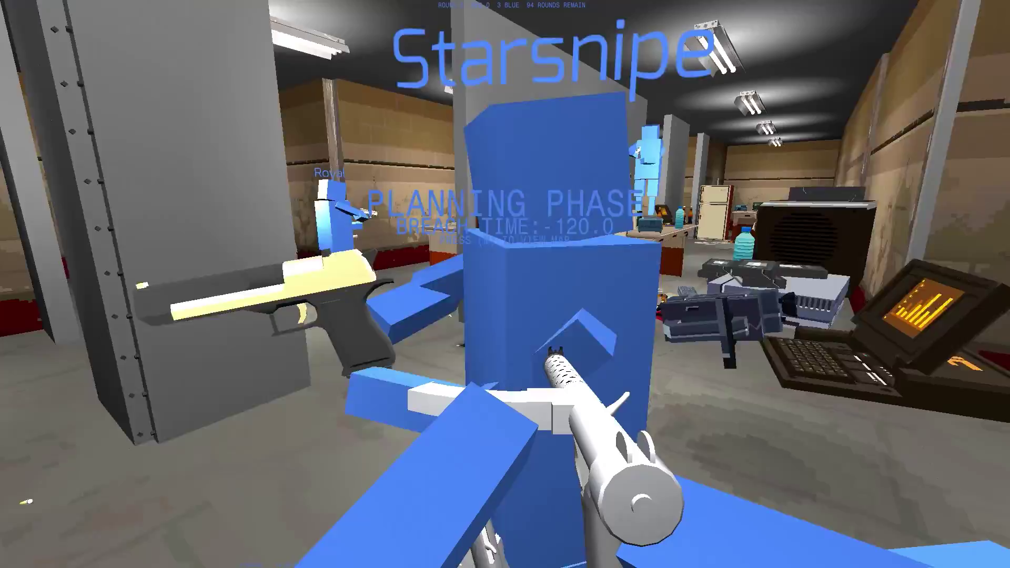
{"action": "key", "text": "w"}
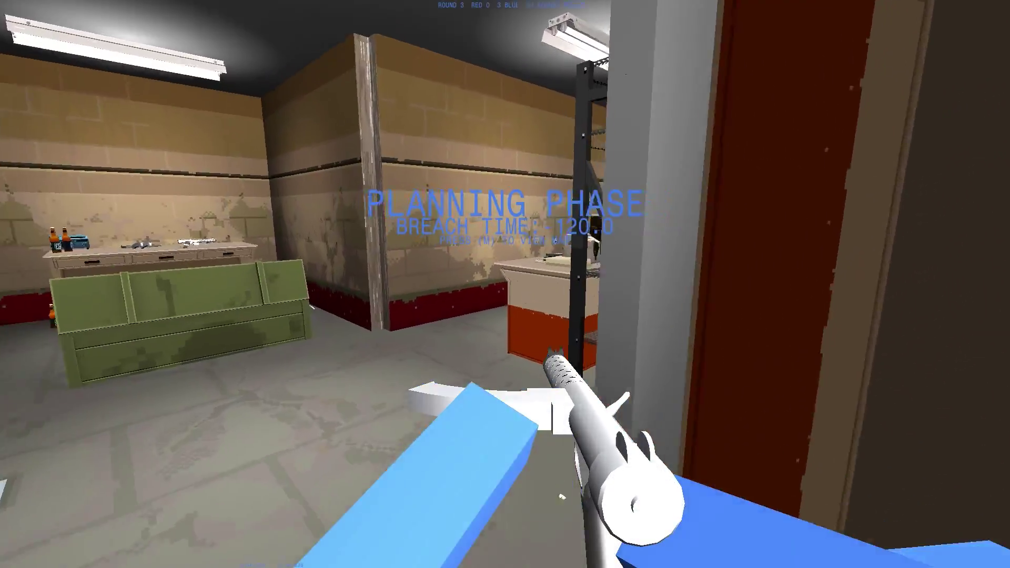
{"action": "key", "text": "w"}
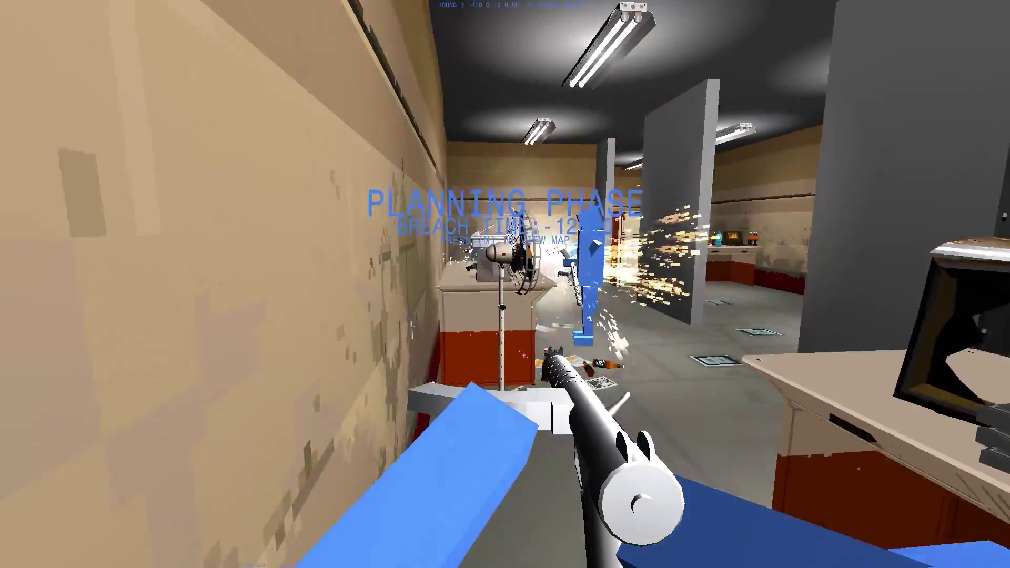
{"action": "key", "text": "w"}
{"action": "key", "text": "w"}
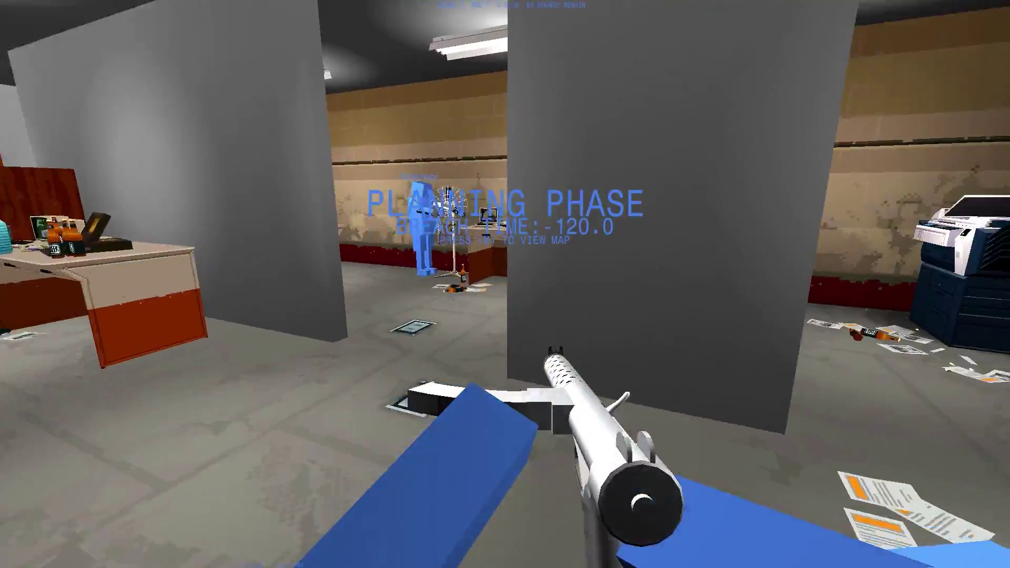
{"action": "key", "text": "w"}
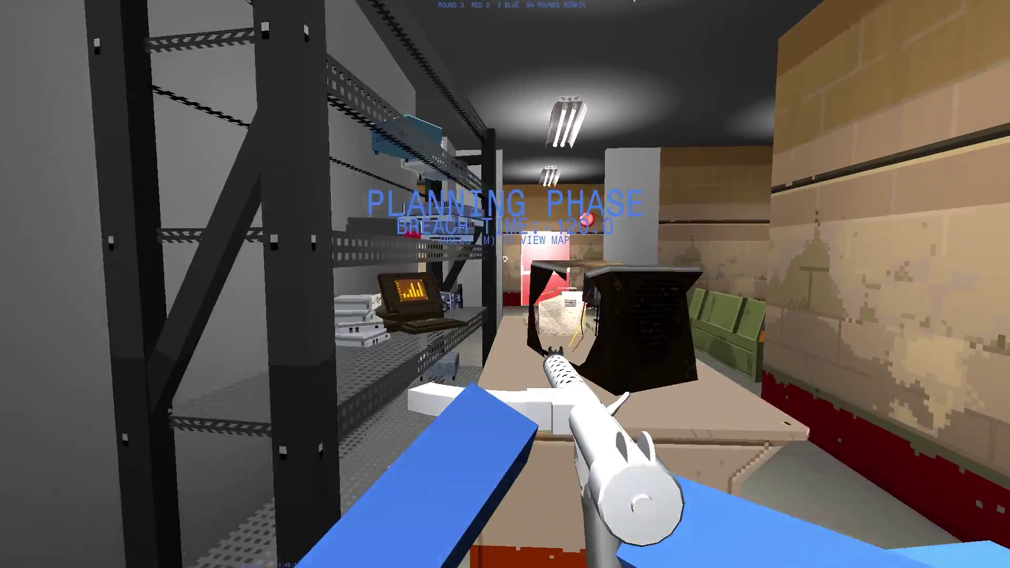
{"action": "key", "text": "w"}
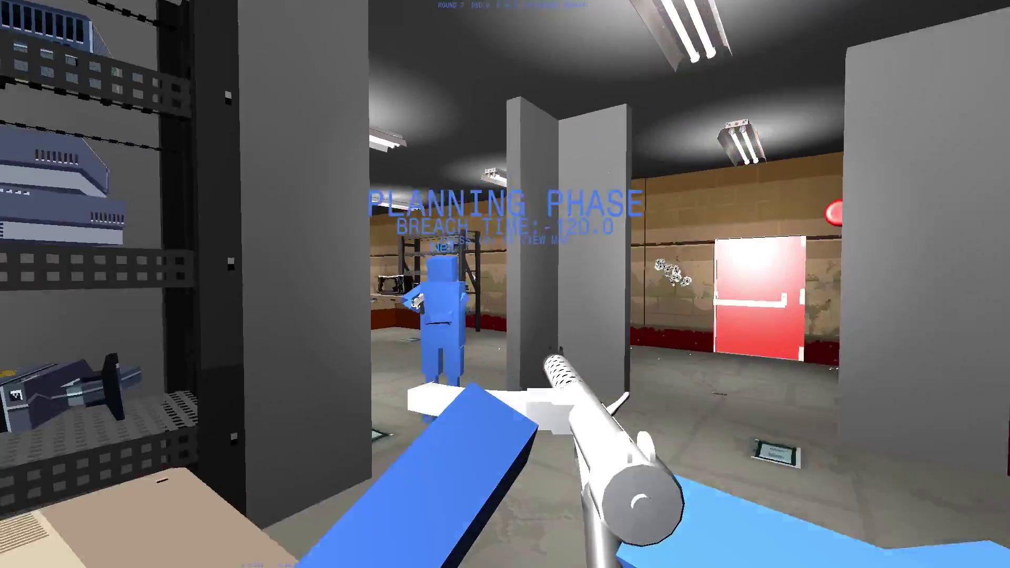
{"action": "key", "text": "w"}
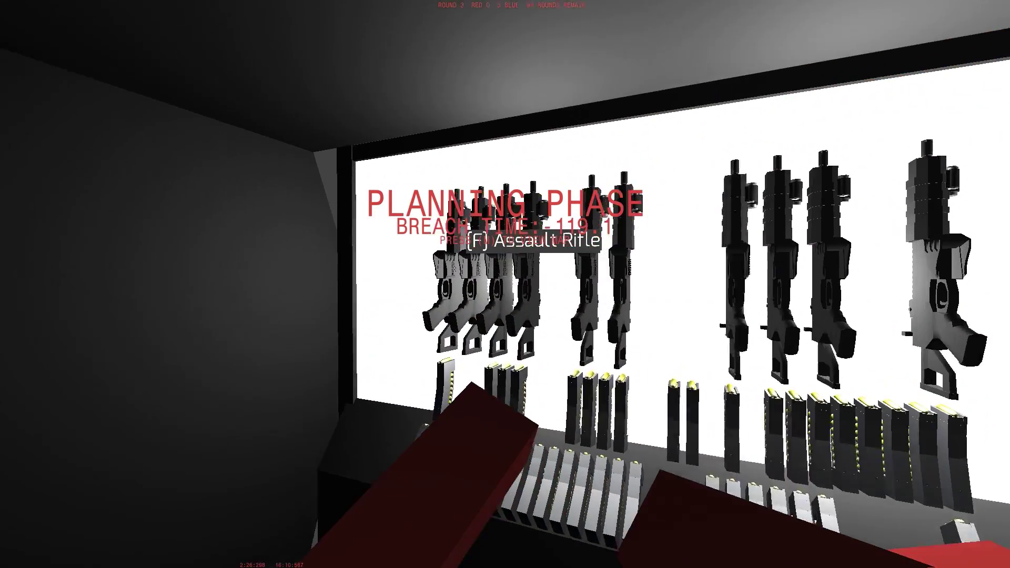
- Grab the Assault Rifle and Clacker from the weapon wall and bring up the map
{"action": "key", "text": "f"}
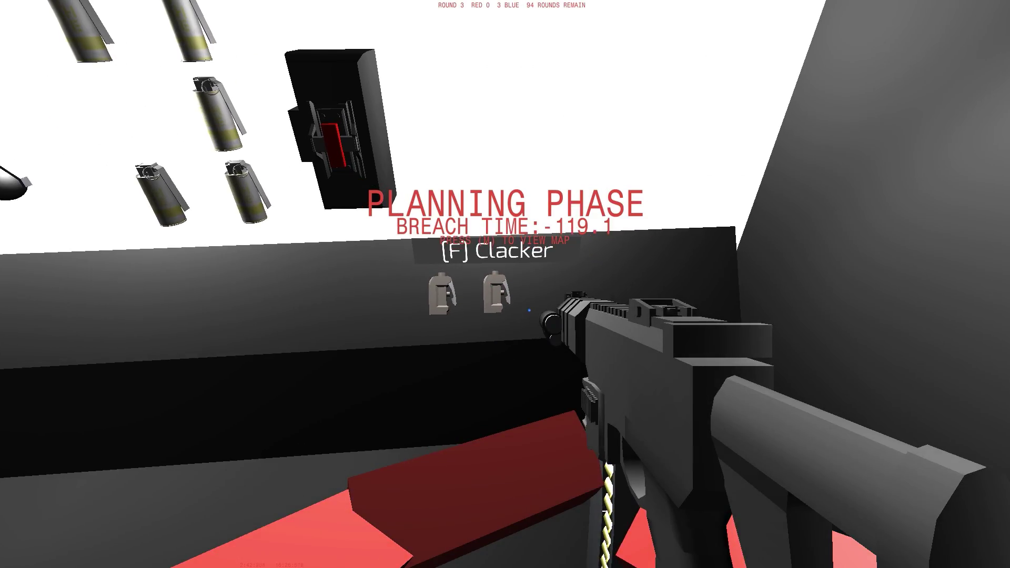
{"action": "key", "text": "f"}
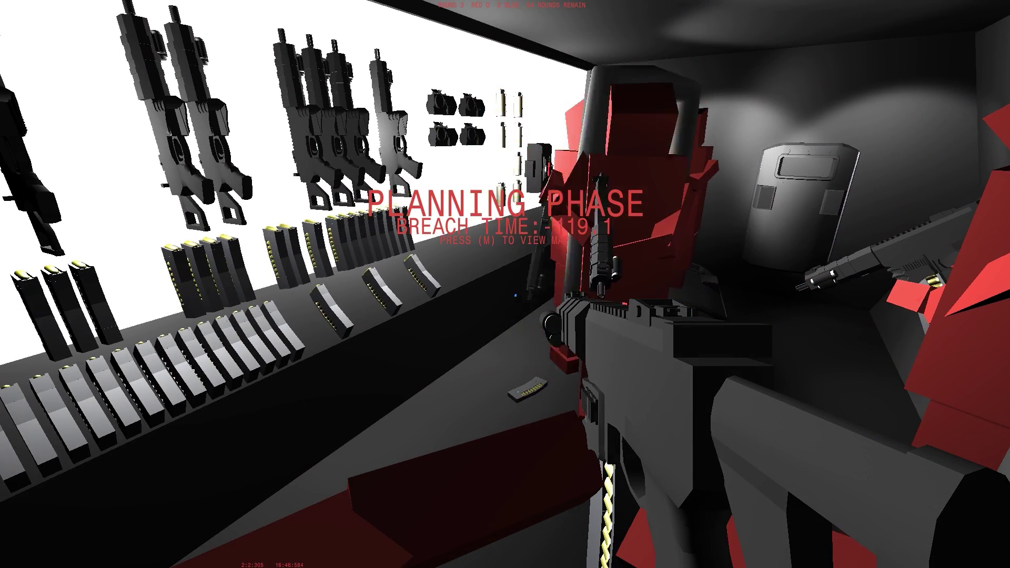
{"action": "key", "text": "m"}
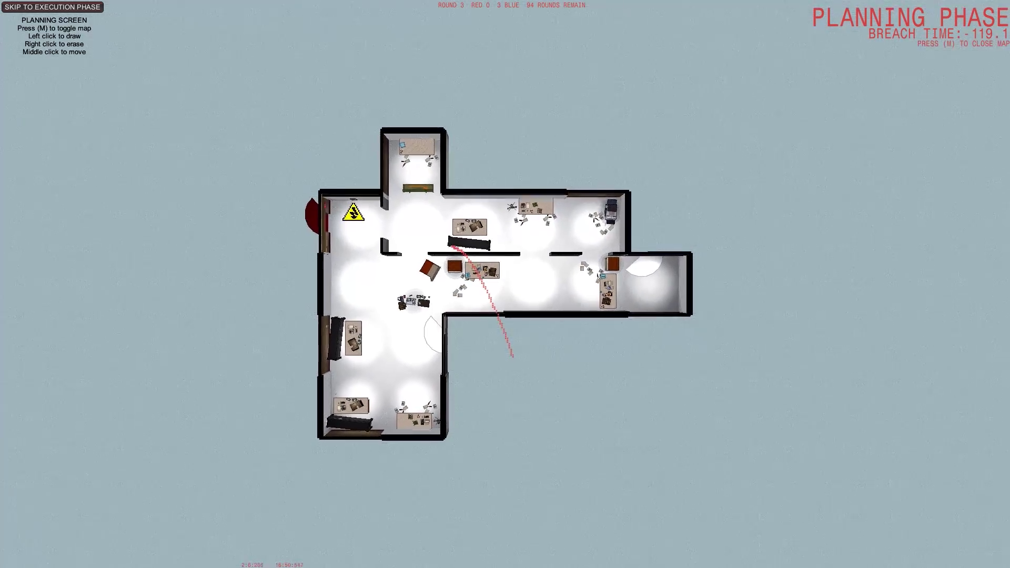
{"action": "scroll", "coordinate": [490, 284], "scroll_direction": "up", "scroll_amount": 3}
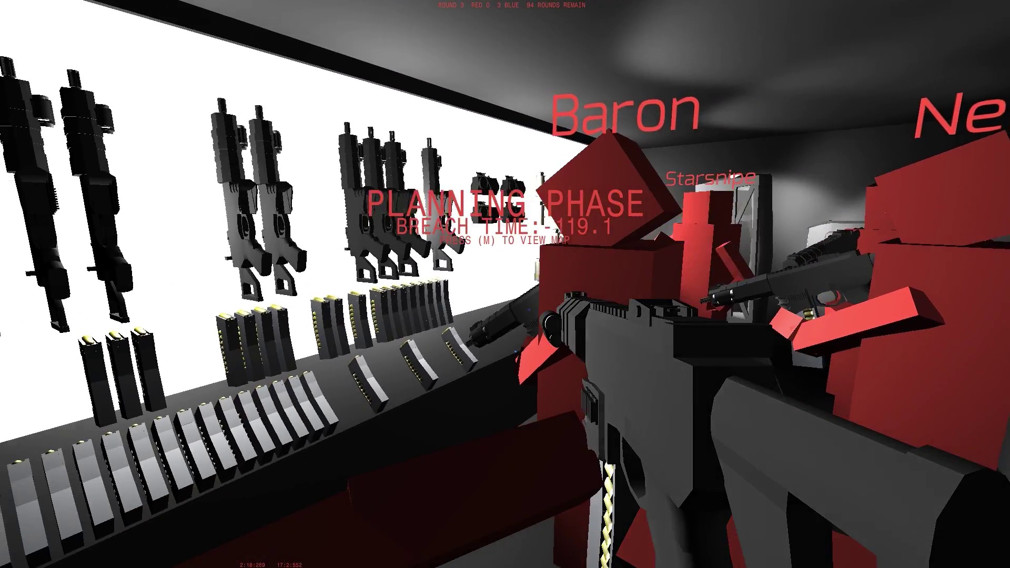
- Erase the red route scribble near the lower room, then close and reopen the map
{"action": "key", "text": "m"}
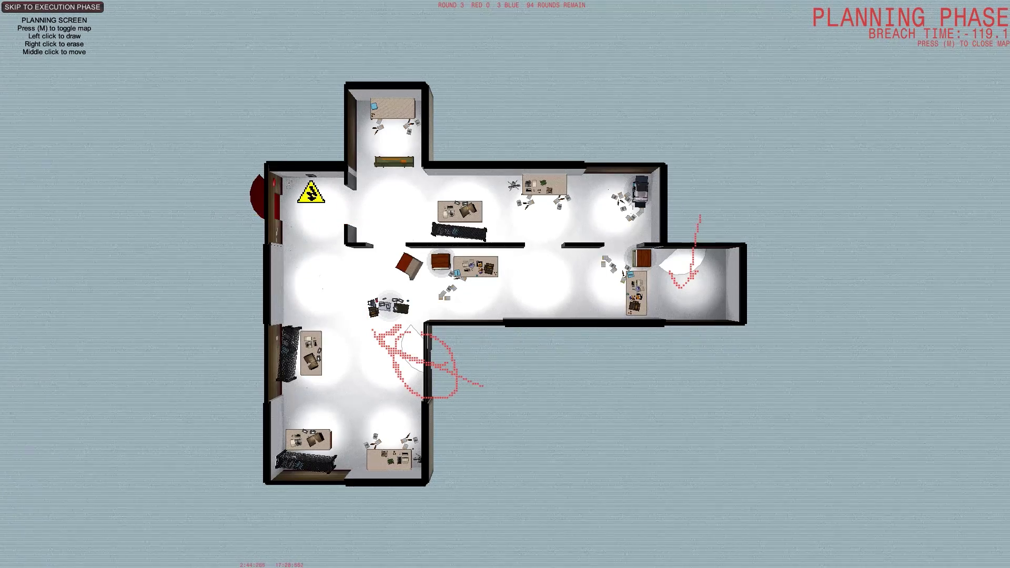
{"action": "right_click", "coordinate": [412, 348]}
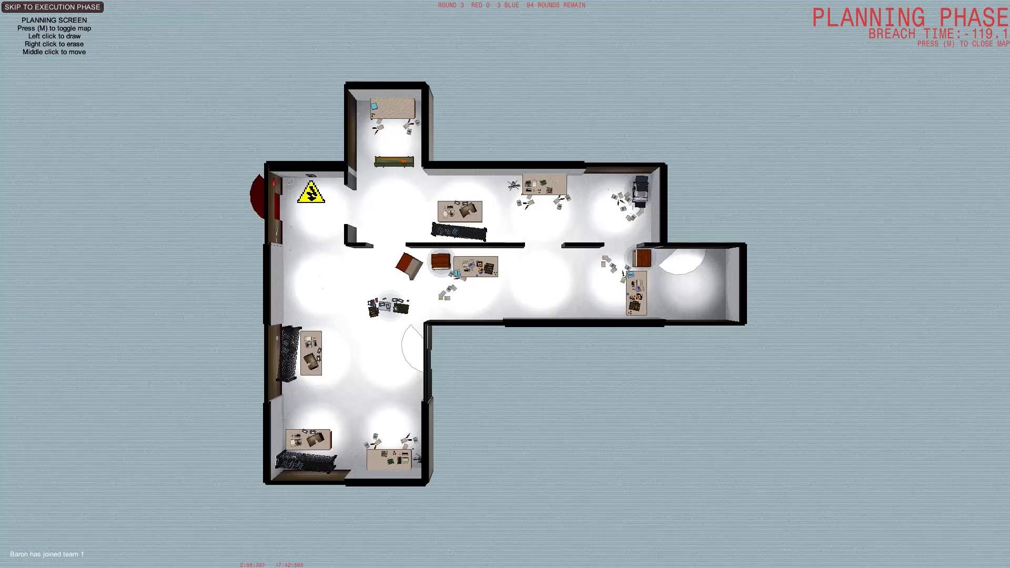
{"action": "key", "text": "m"}
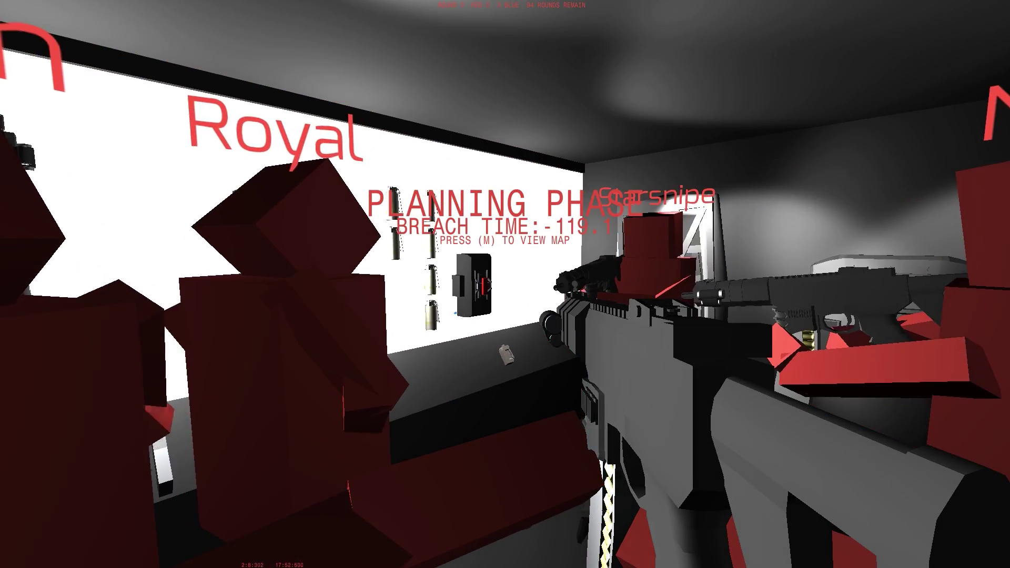
{"action": "key", "text": "m"}
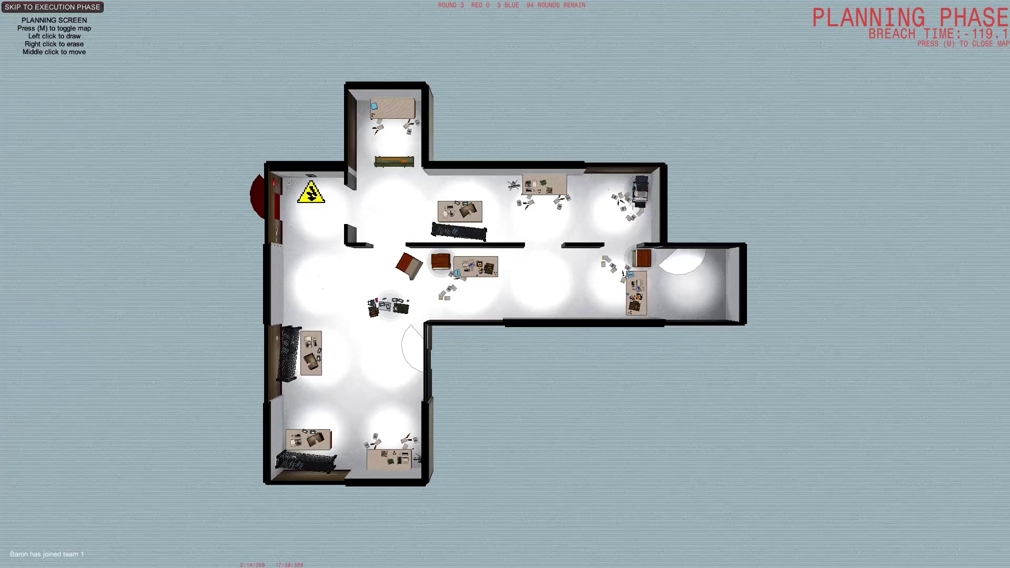
- Circle the west wall entry, corners, top room, east room and central doorway in red
{"action": "left_click_drag", "start_coordinate": [237, 331], "coordinate": [284, 380]}
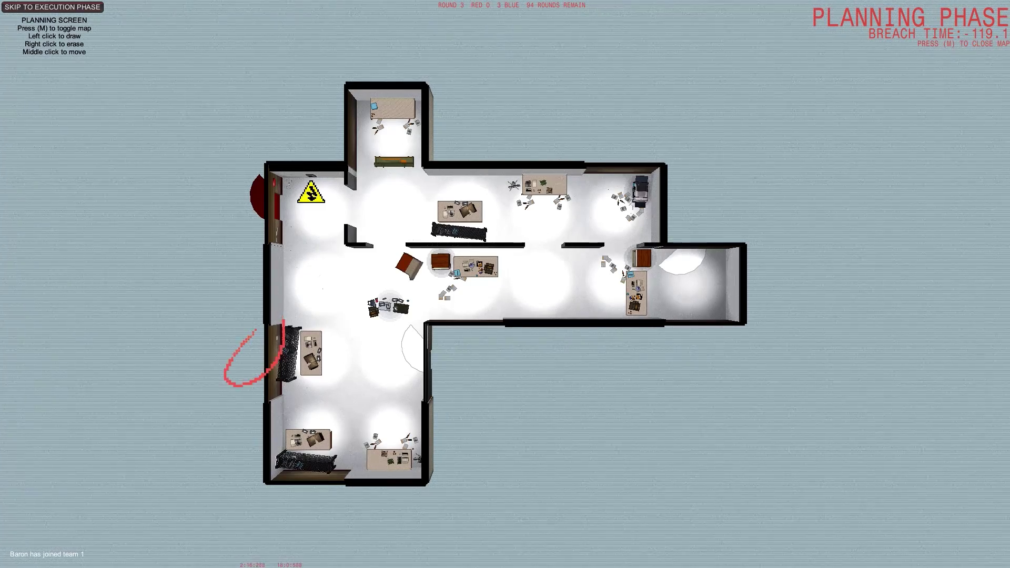
{"action": "left_click_drag", "start_coordinate": [261, 465], "coordinate": [363, 498]}
{"action": "left_click_drag", "start_coordinate": [324, 150], "coordinate": [371, 87]}
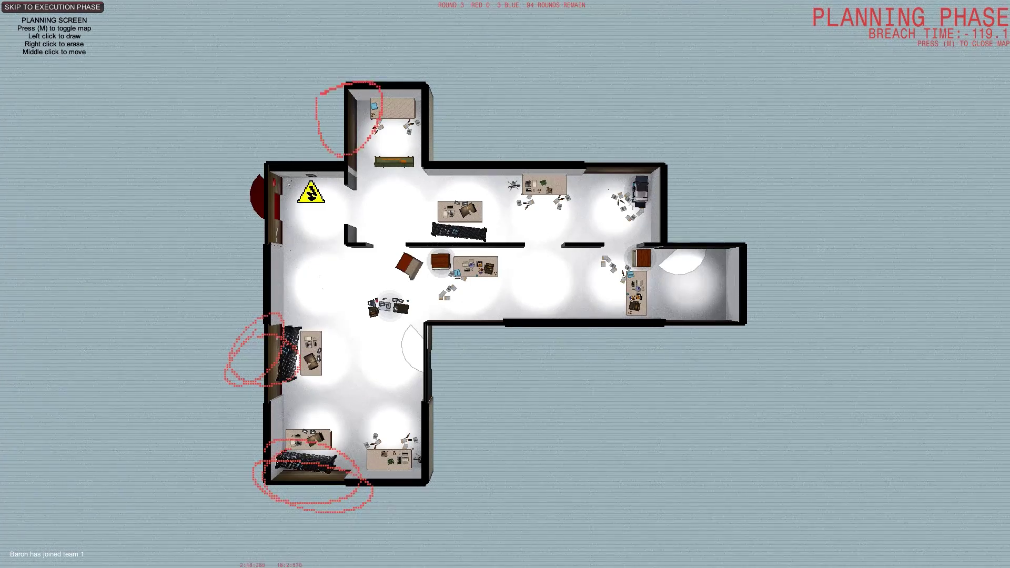
{"action": "left_click_drag", "start_coordinate": [568, 158], "coordinate": [695, 182]}
{"action": "left_click_drag", "start_coordinate": [371, 348], "coordinate": [442, 316]}
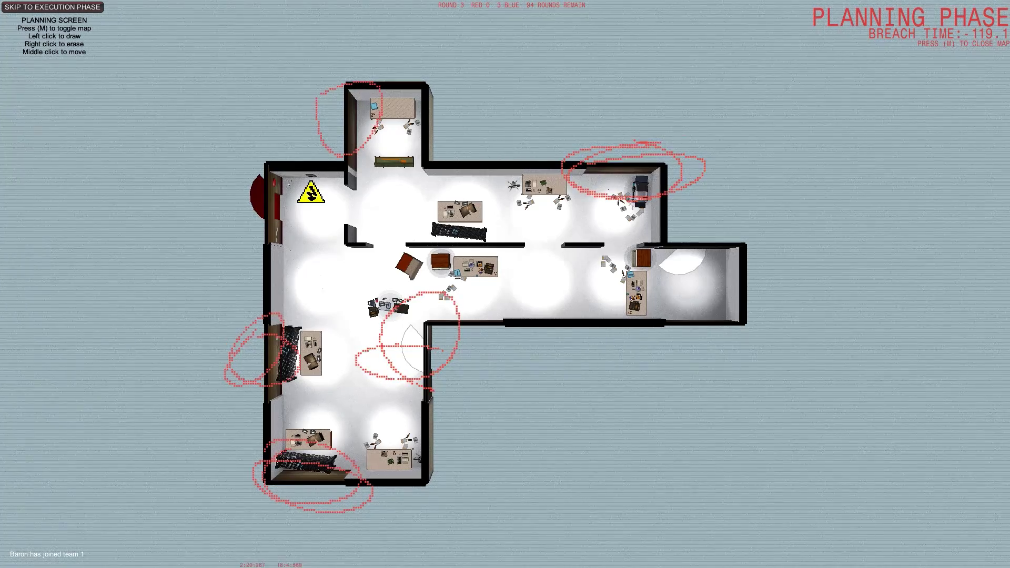
{"action": "left_click_drag", "start_coordinate": [442, 87], "coordinate": [419, 189]}
{"action": "left_click_drag", "start_coordinate": [671, 236], "coordinate": [790, 340]}
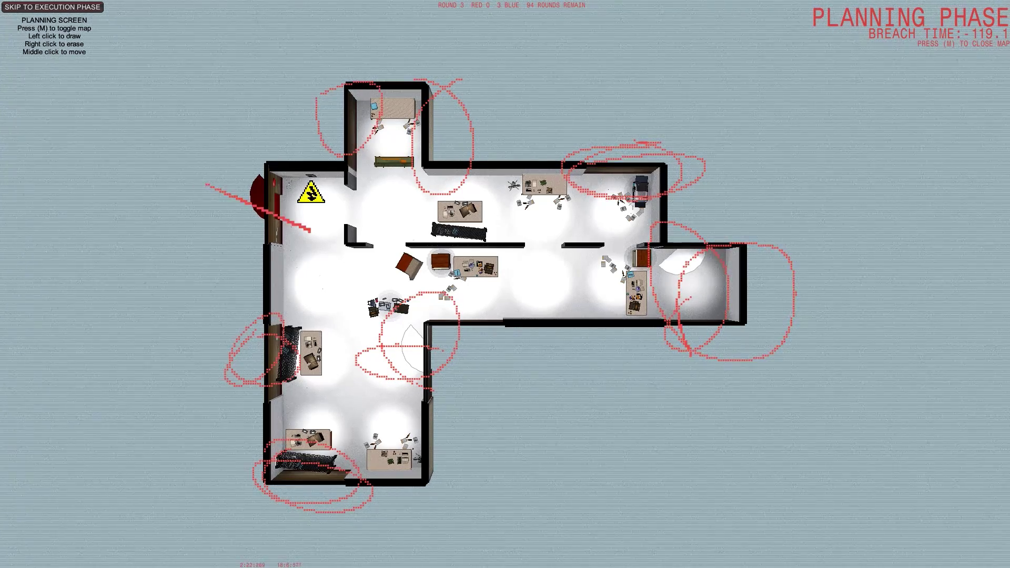
{"action": "left_click_drag", "start_coordinate": [209, 185], "coordinate": [312, 228]}
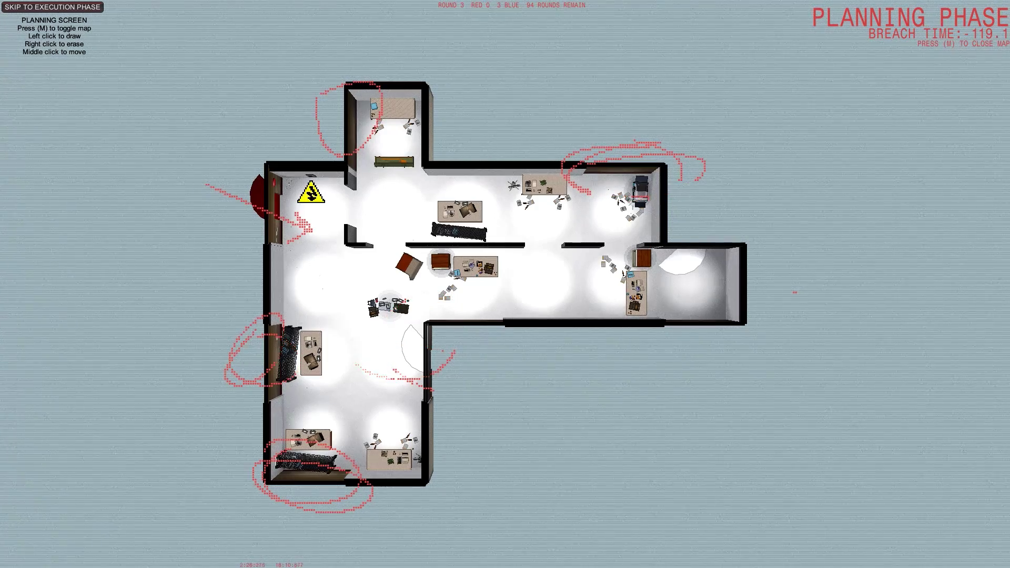
- Erase the bottom-left scribble, mark the red-door wall and corridor route, then leave the map
{"action": "right_click", "coordinate": [308, 474]}
{"action": "left_click_drag", "start_coordinate": [265, 166], "coordinate": [248, 237]}
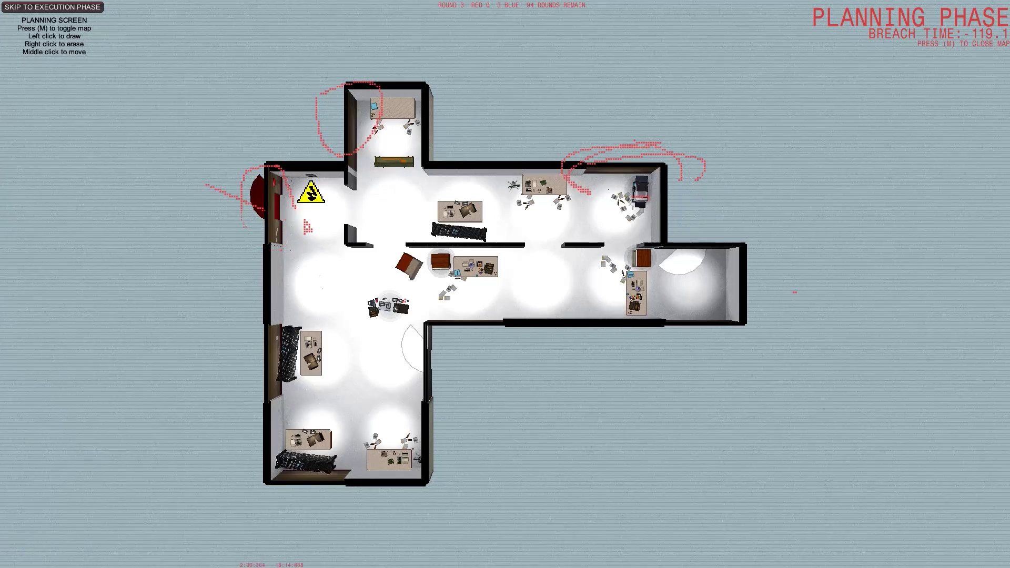
{"action": "left_click_drag", "start_coordinate": [340, 453], "coordinate": [217, 419]}
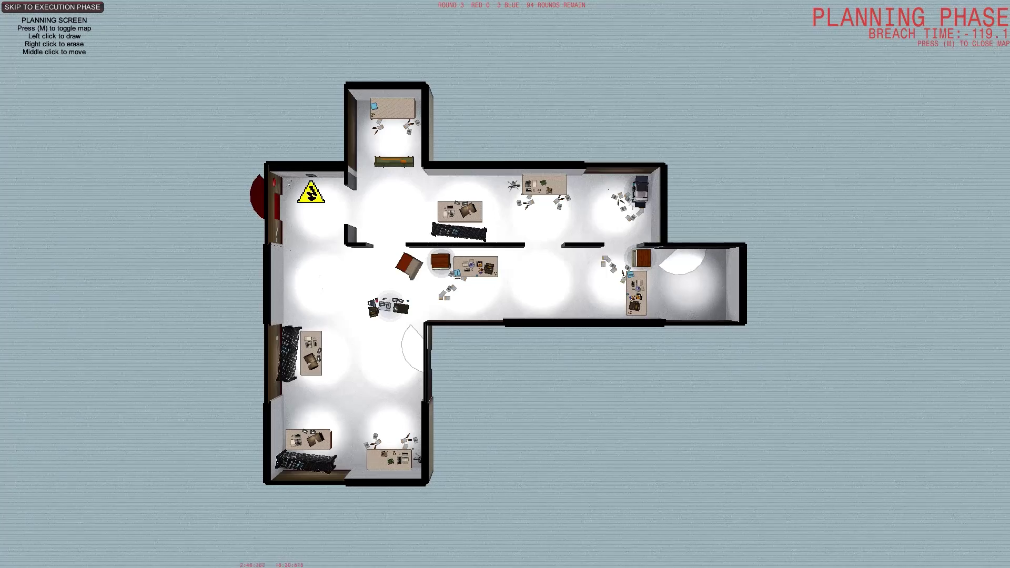
{"action": "left_click_drag", "start_coordinate": [561, 297], "coordinate": [465, 322]}
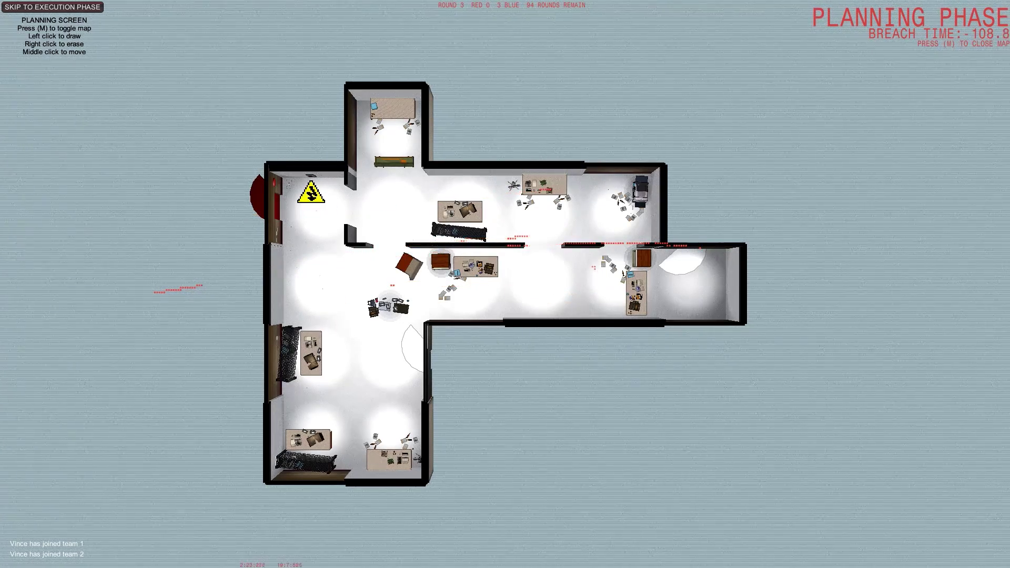
{"action": "key", "text": "m"}
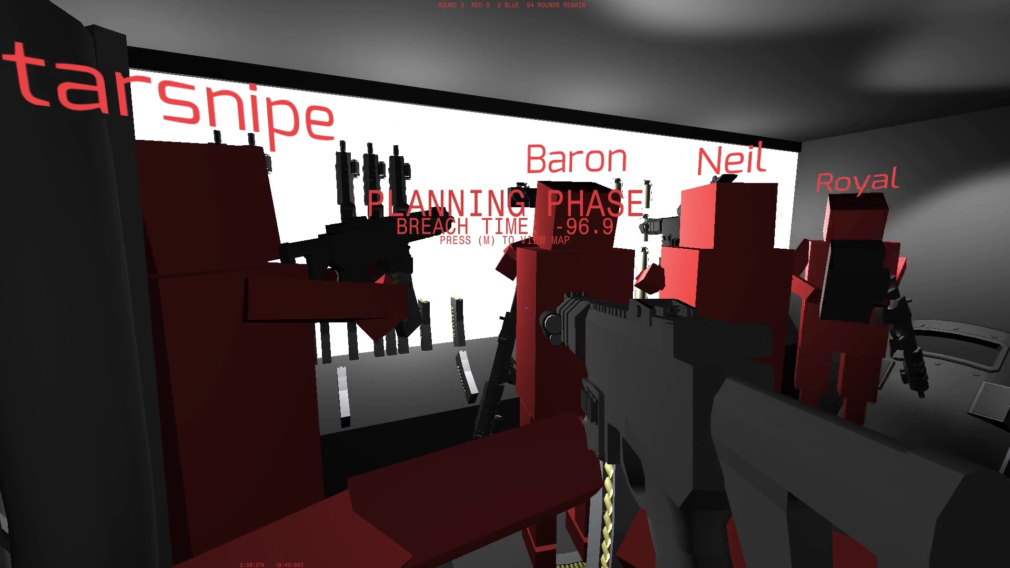
- Briefly view the plan with the circled hazard-sign room, then return to first-person
{"action": "key", "text": "m"}
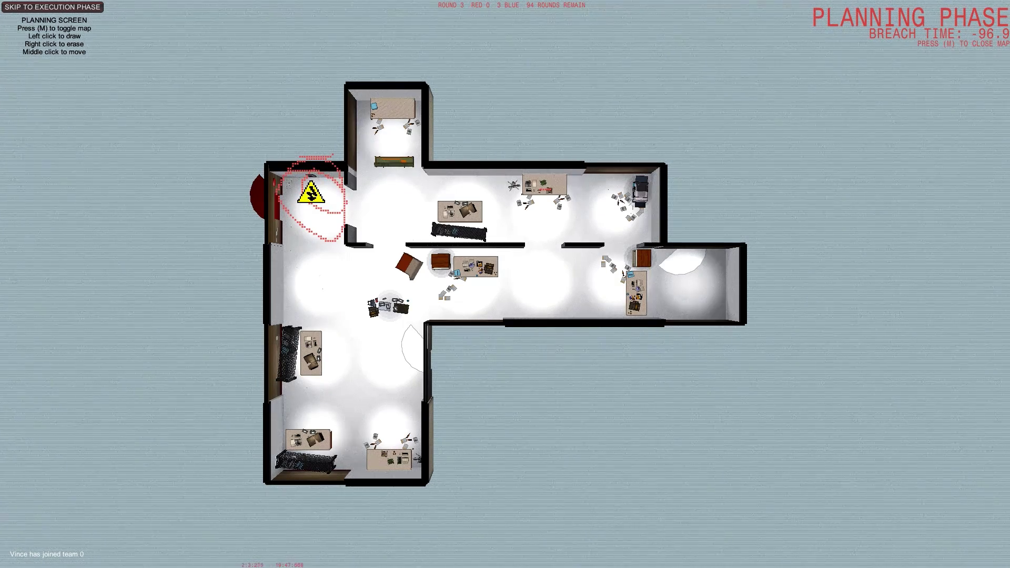
{"action": "key", "text": "m"}
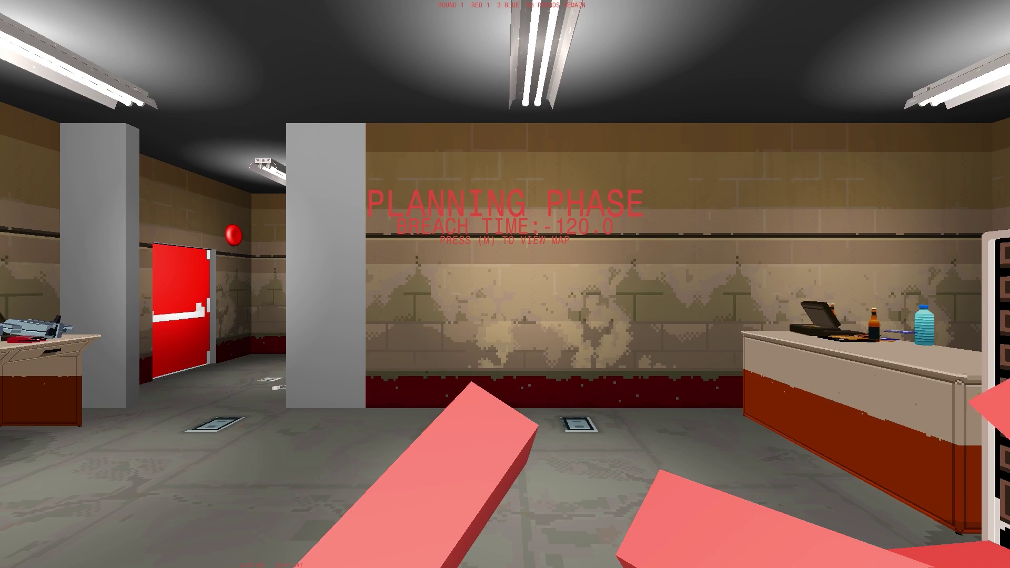
- Look around the room past Baron, Starsnipe, the server rack, pillars and TV desk
{"action": "left_click_drag", "start_coordinate": [505, 284], "coordinate": [158, 284]}
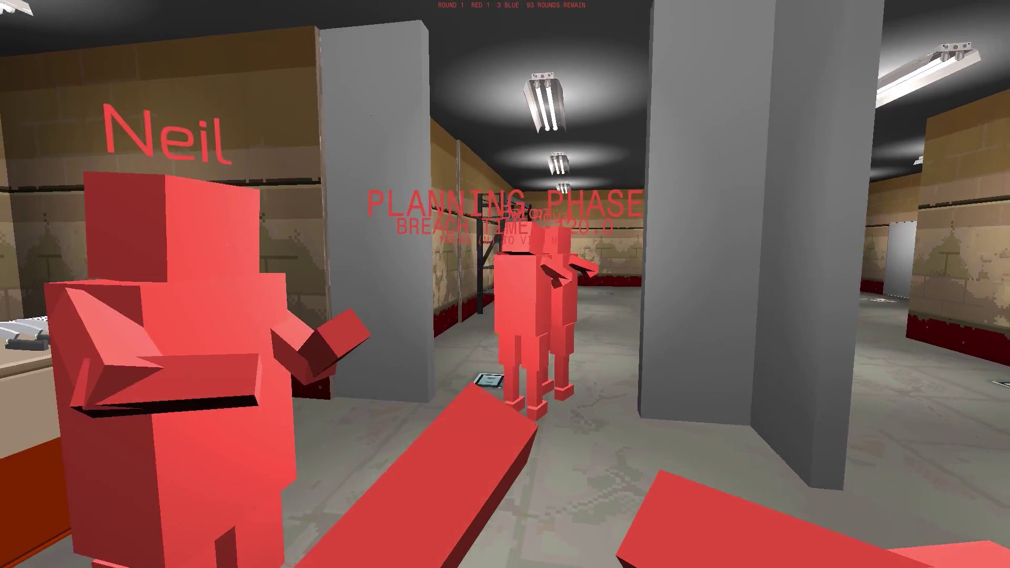
{"action": "key", "text": "a"}
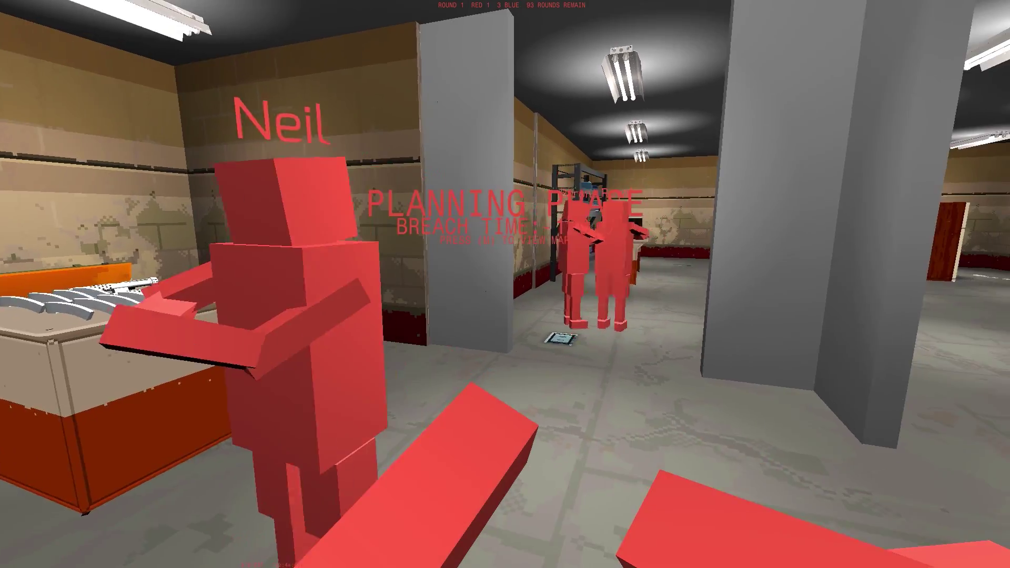
{"action": "key", "text": "s"}
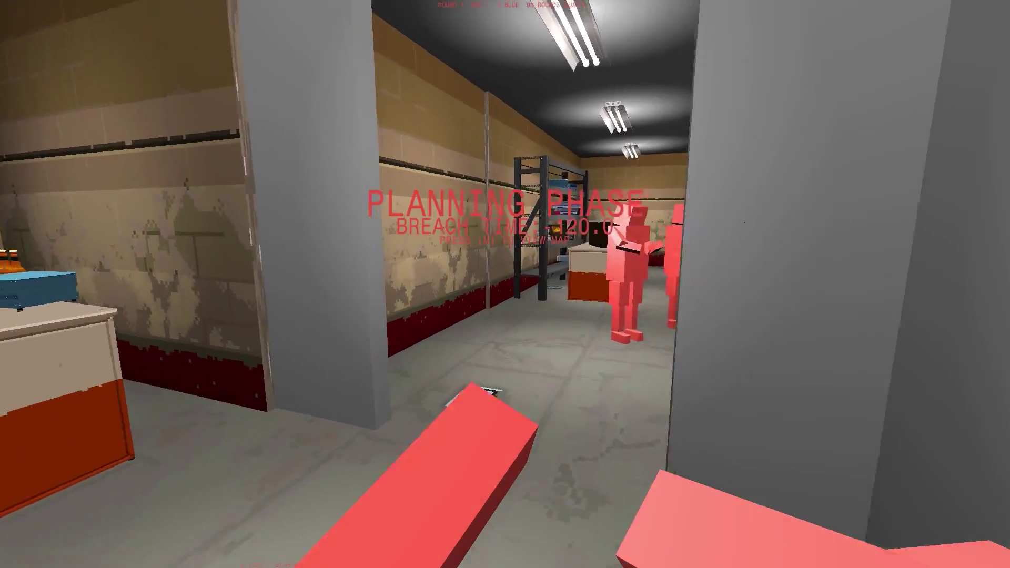
{"action": "key", "text": "w"}
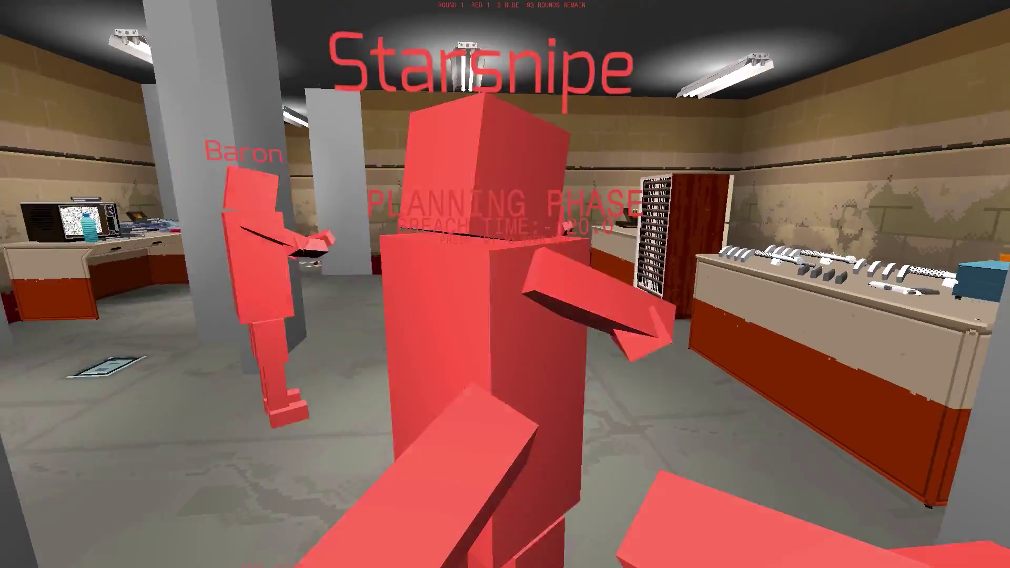
{"action": "key", "text": "w"}
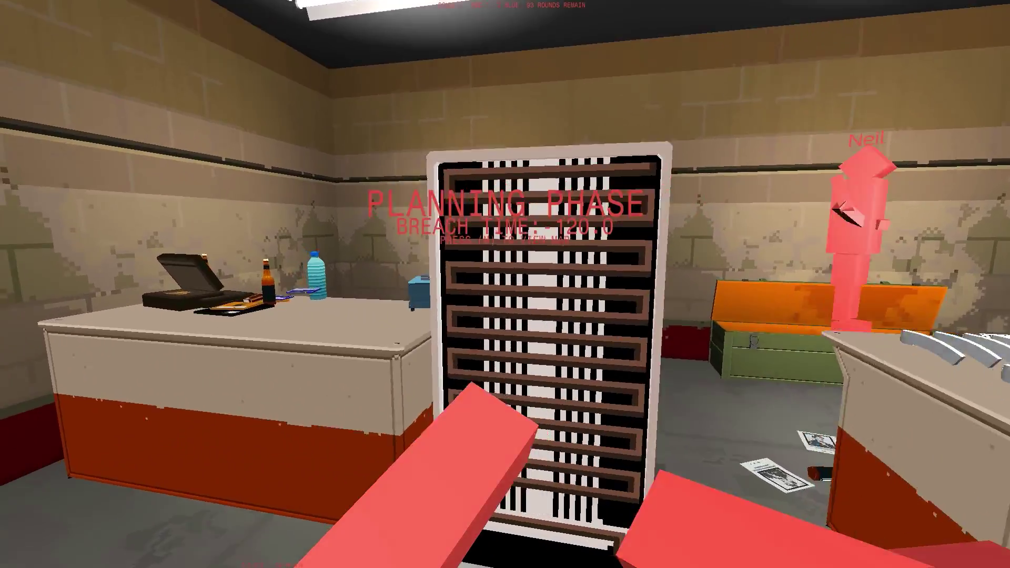
{"action": "key", "text": "w"}
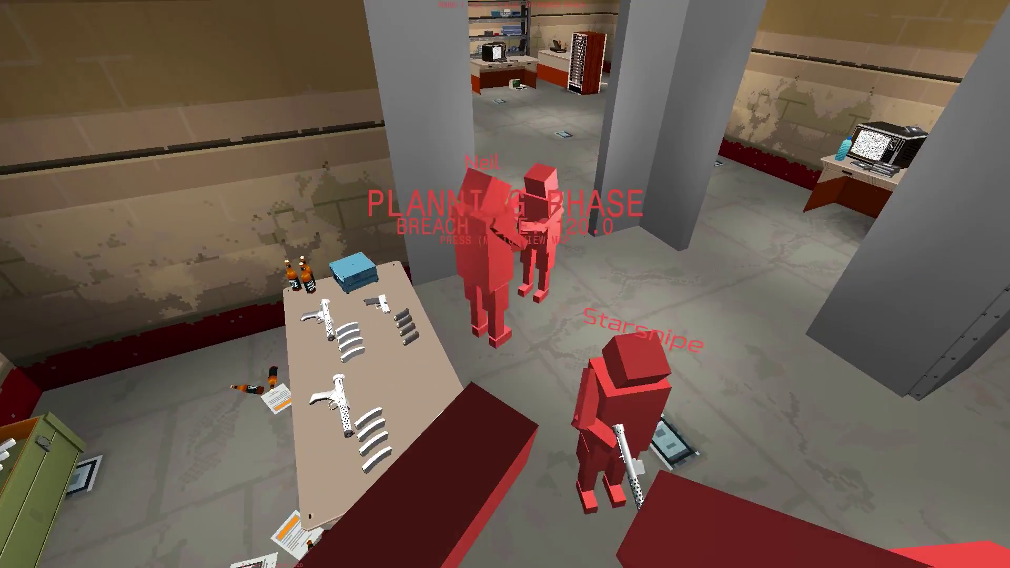
{"action": "key", "text": "w"}
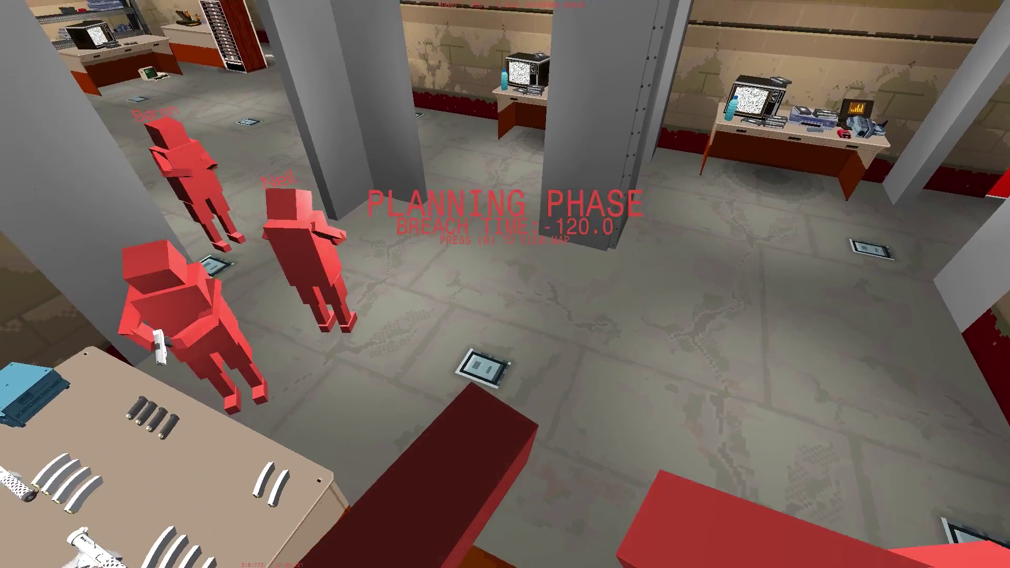
{"action": "key", "text": "w"}
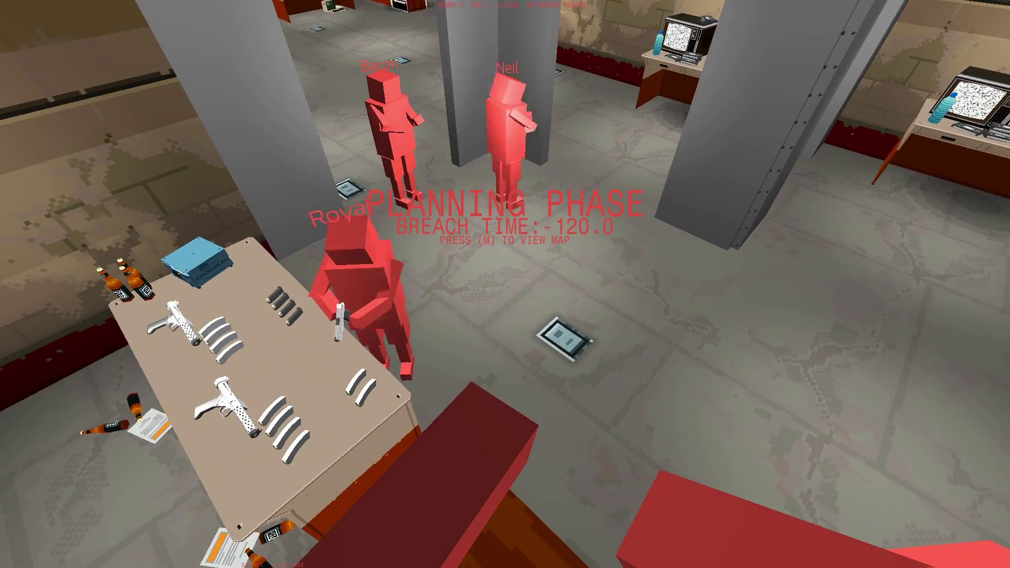
{"action": "key", "text": "w"}
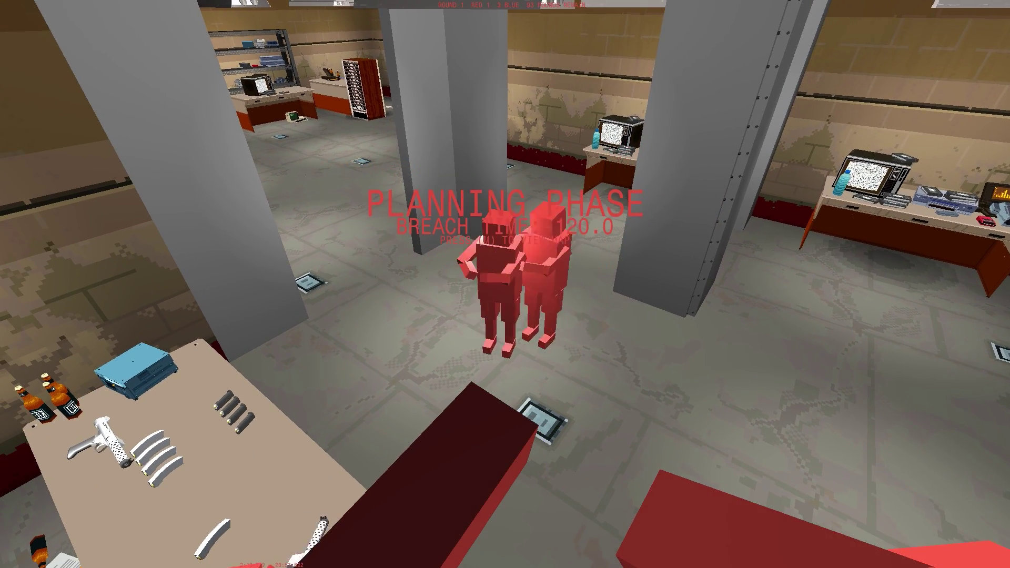
{"action": "key", "text": "w"}
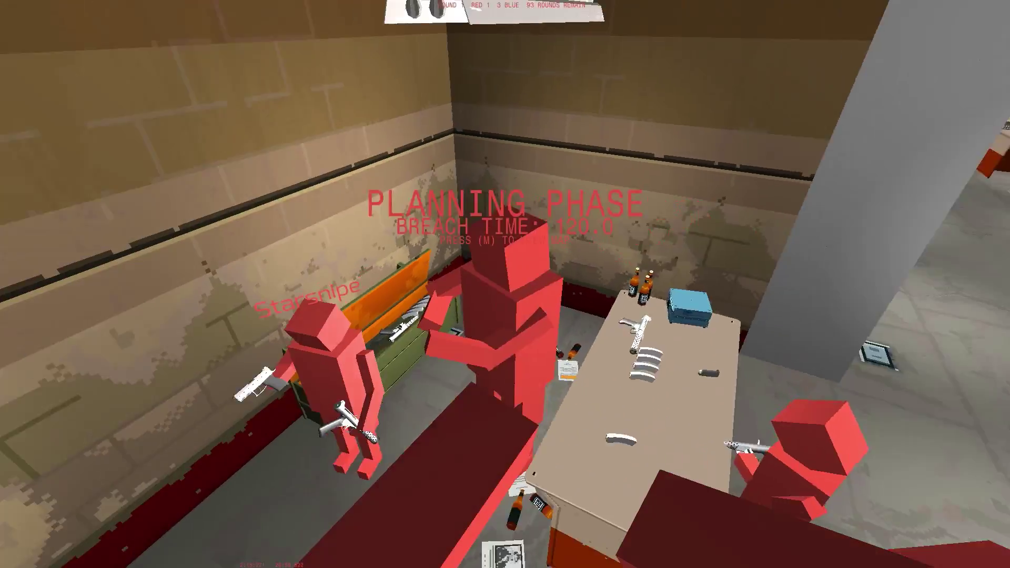
{"action": "key", "text": "w"}
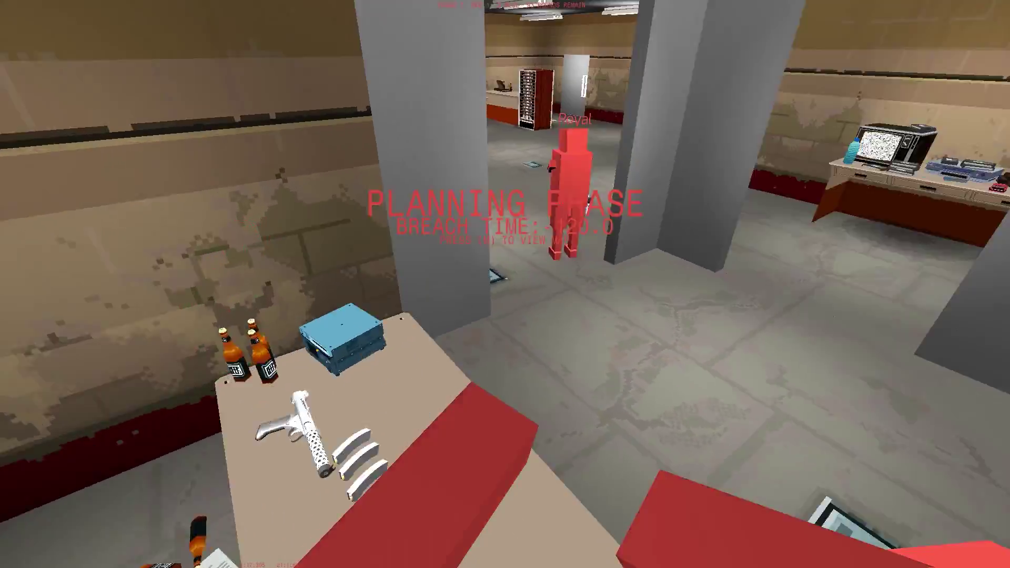
{"action": "key", "text": "w"}
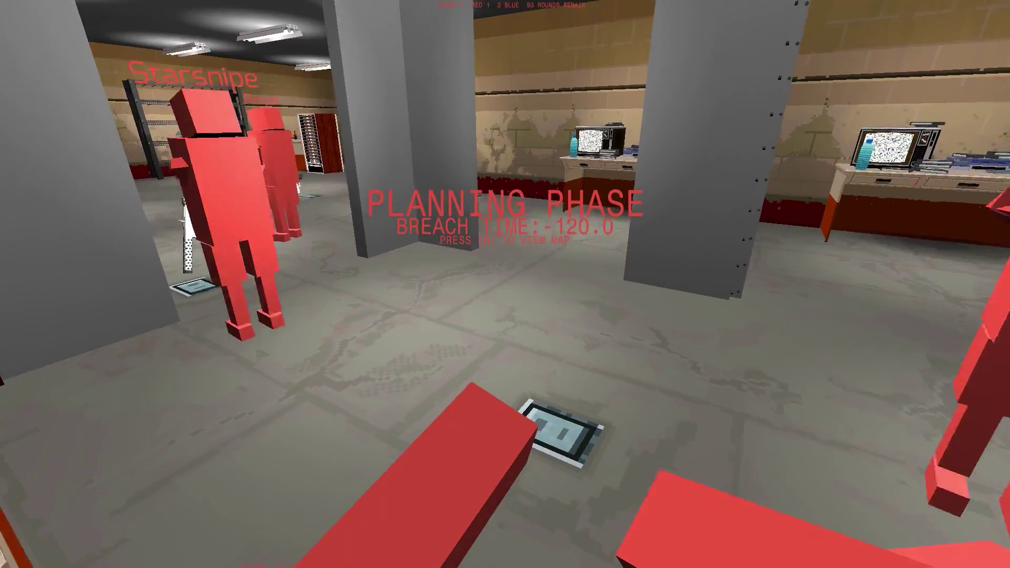
{"action": "key", "text": "w"}
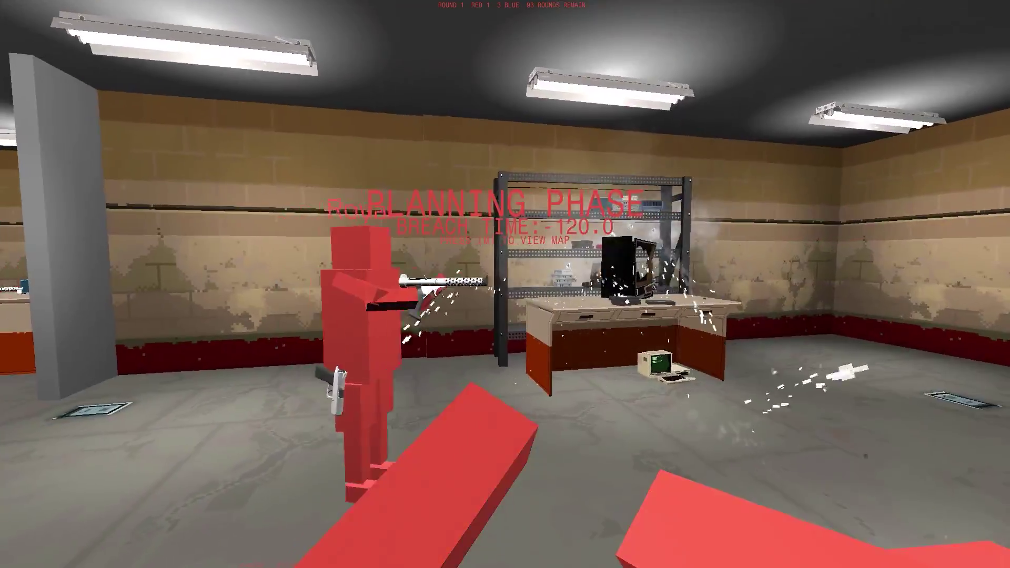
{"action": "key", "text": "a"}
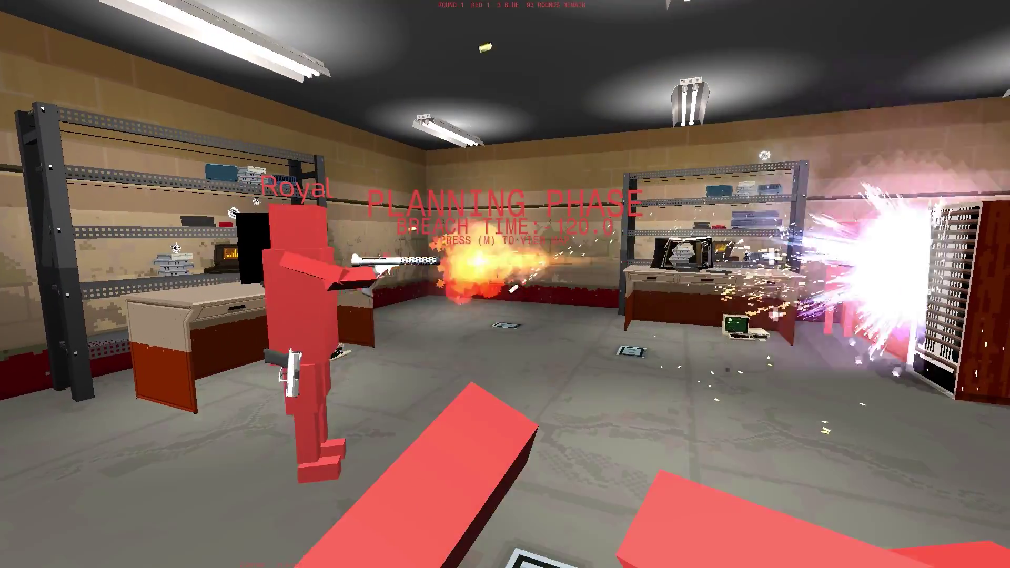
{"action": "key", "text": "w"}
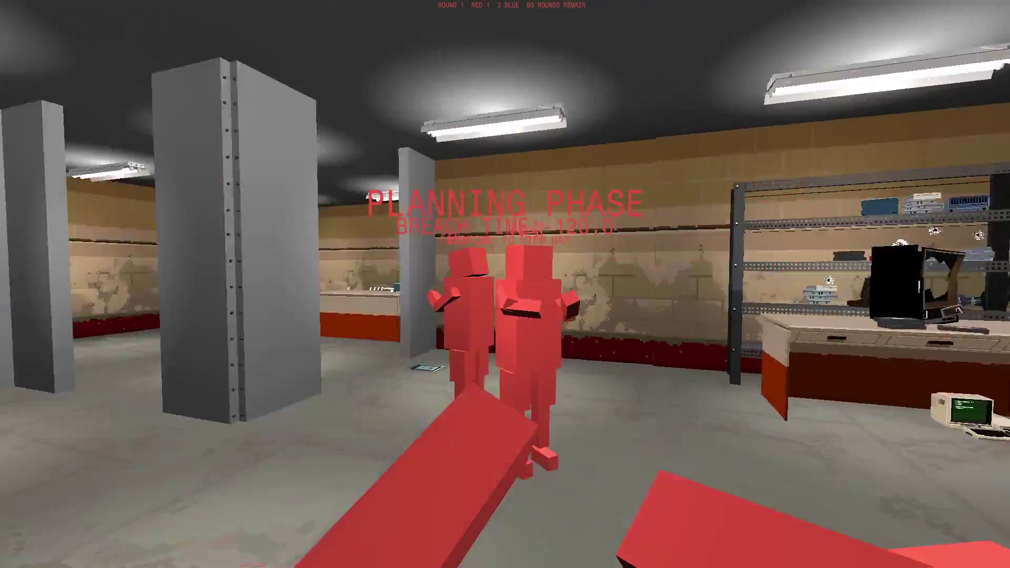
- Check the planning map twice and leave the red-door room for the open room
{"action": "key", "text": "m"}
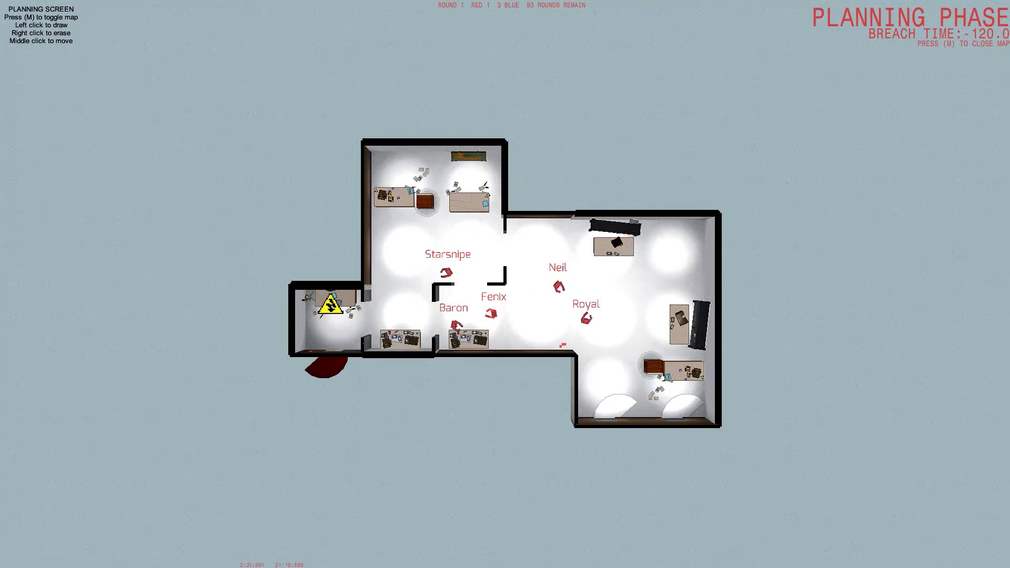
{"action": "key", "text": "m"}
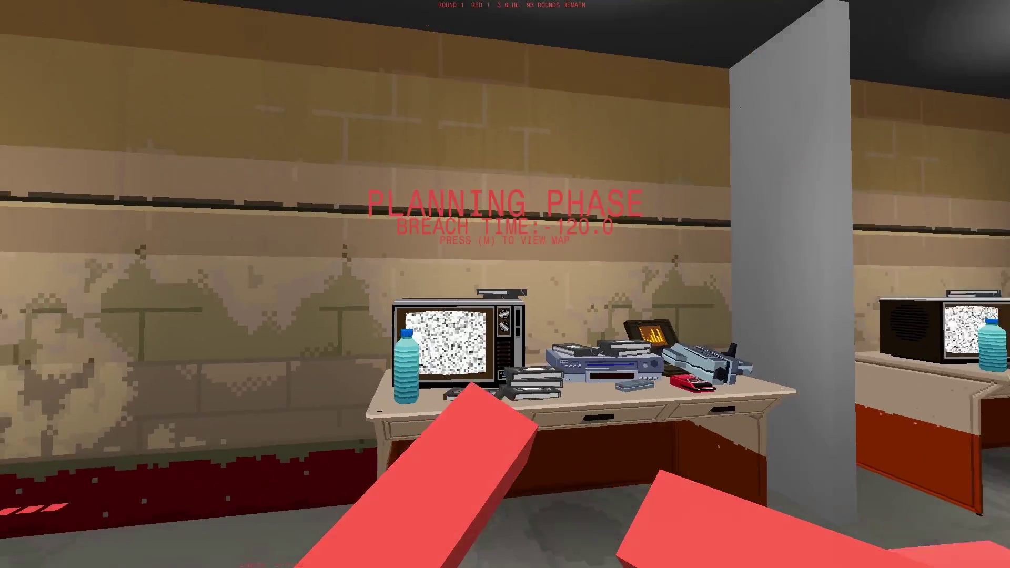
{"action": "key", "text": "w"}
{"action": "key", "text": "w"}
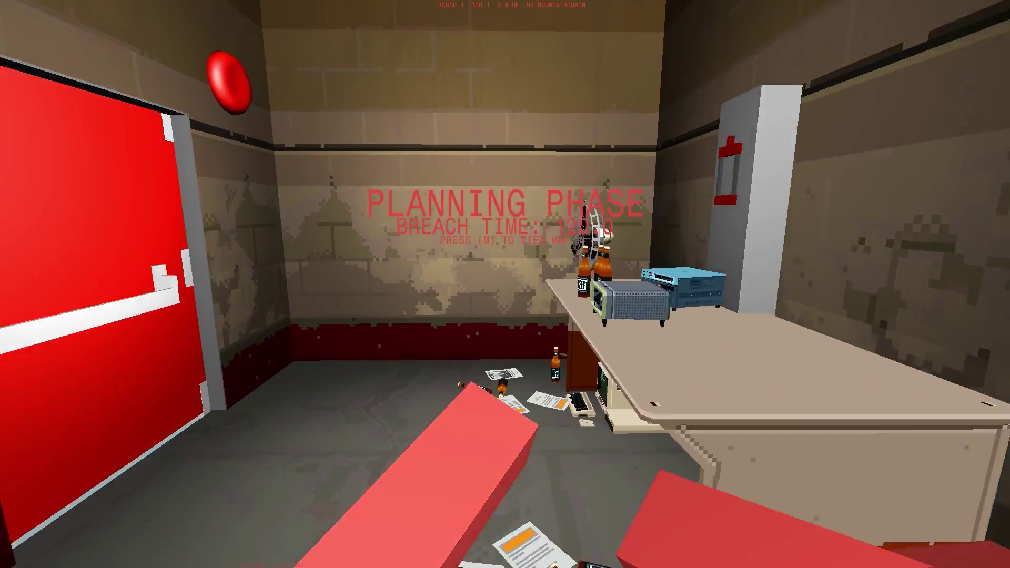
{"action": "key", "text": "m"}
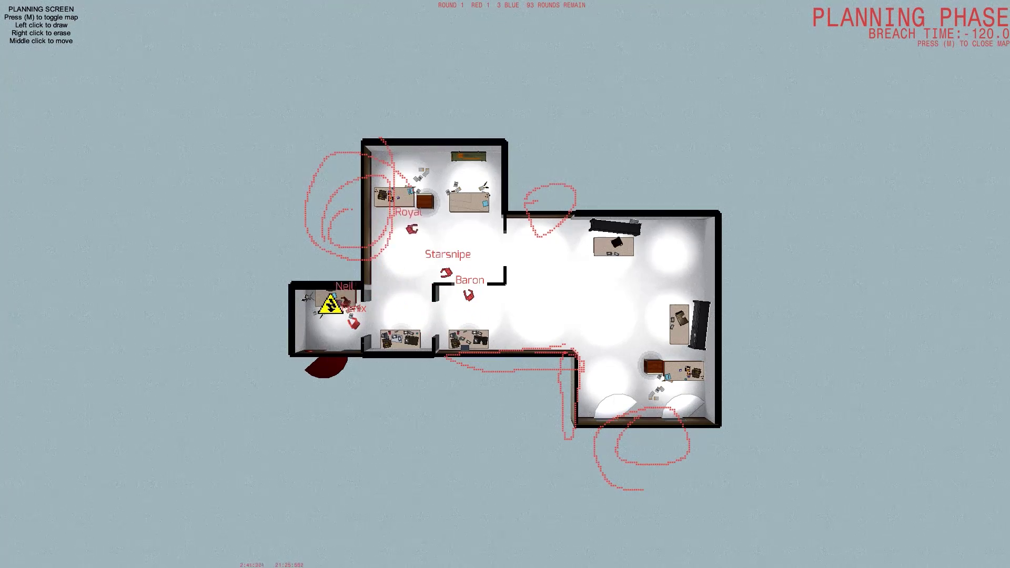
{"action": "key", "text": "m"}
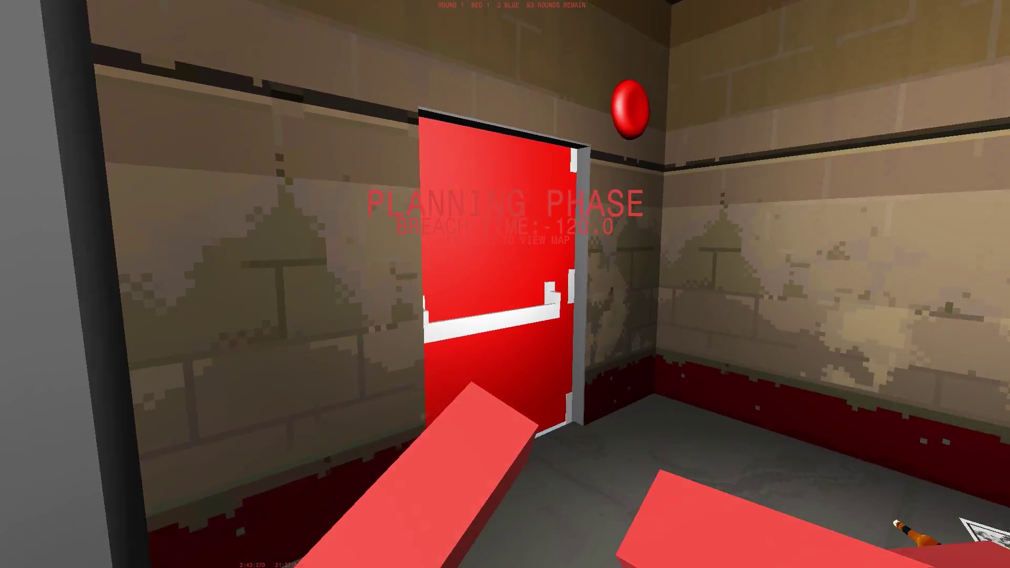
{"action": "key", "text": "w"}
{"action": "key", "text": "w"}
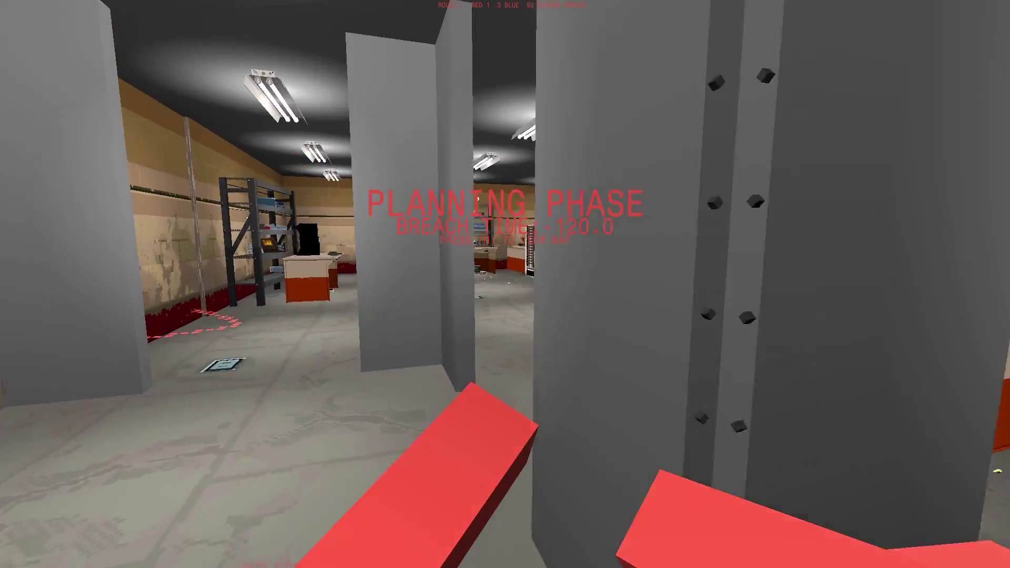
{"action": "key", "text": "w"}
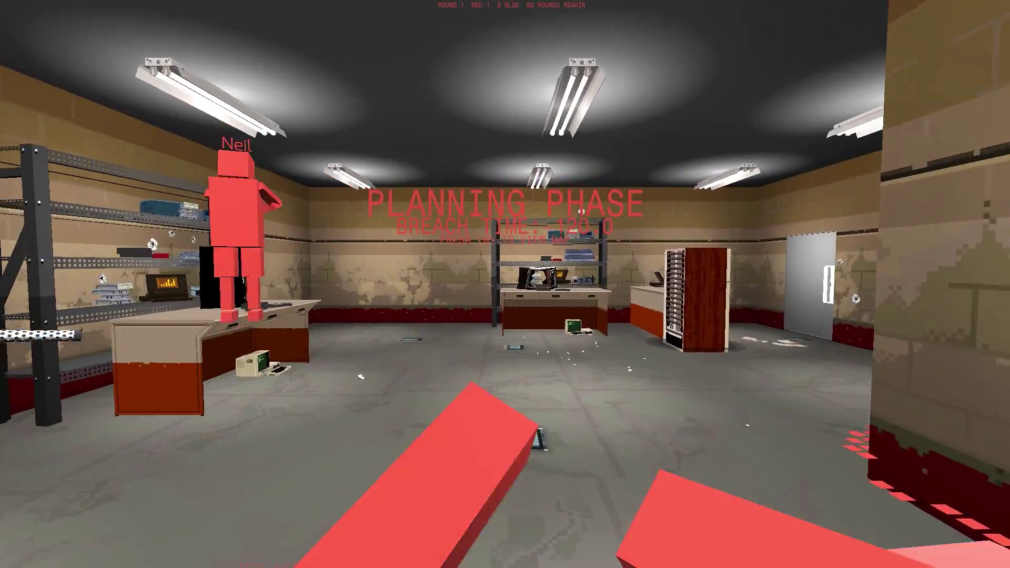
{"action": "key", "text": "w"}
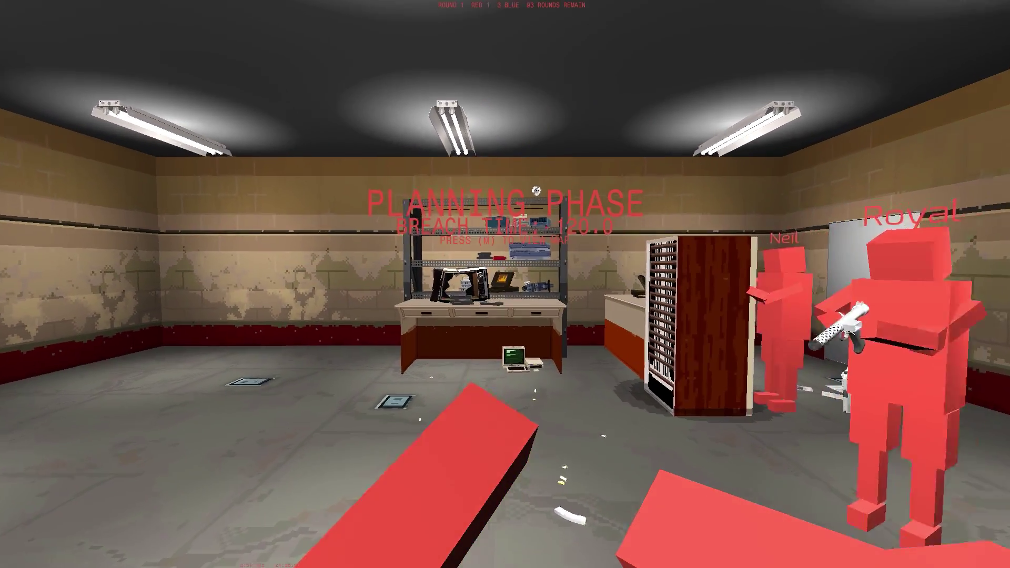
- Walk past the server rack, metal shelf and vending machine to the open weapon crate
{"action": "key", "text": "w"}
{"action": "key", "text": "w"}
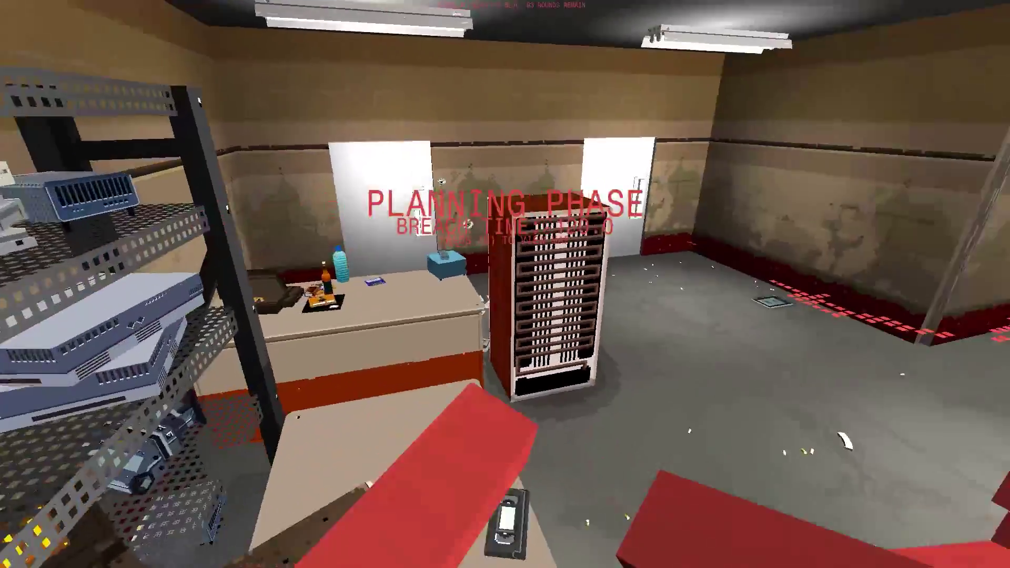
{"action": "key", "text": "w"}
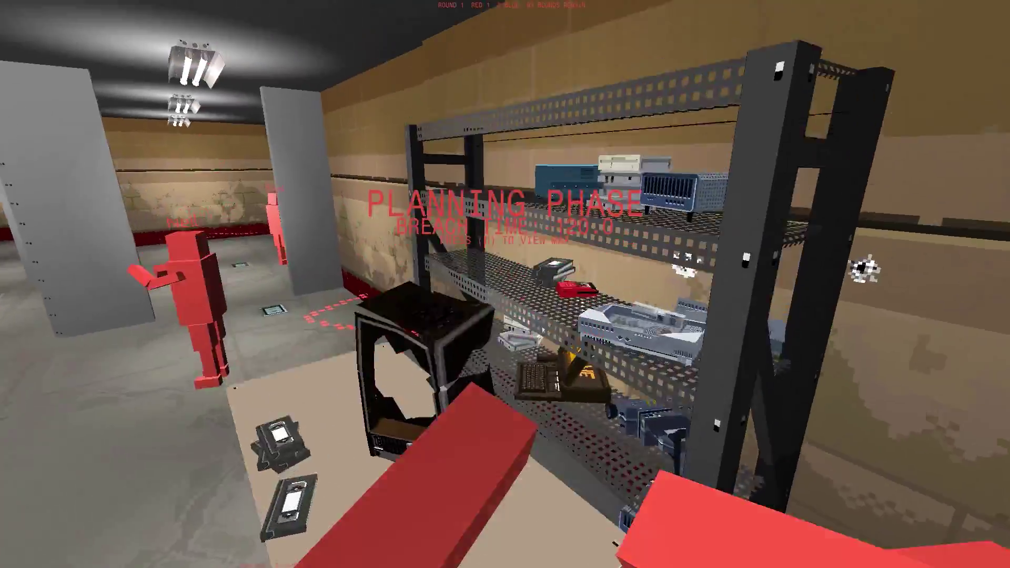
{"action": "key", "text": "w"}
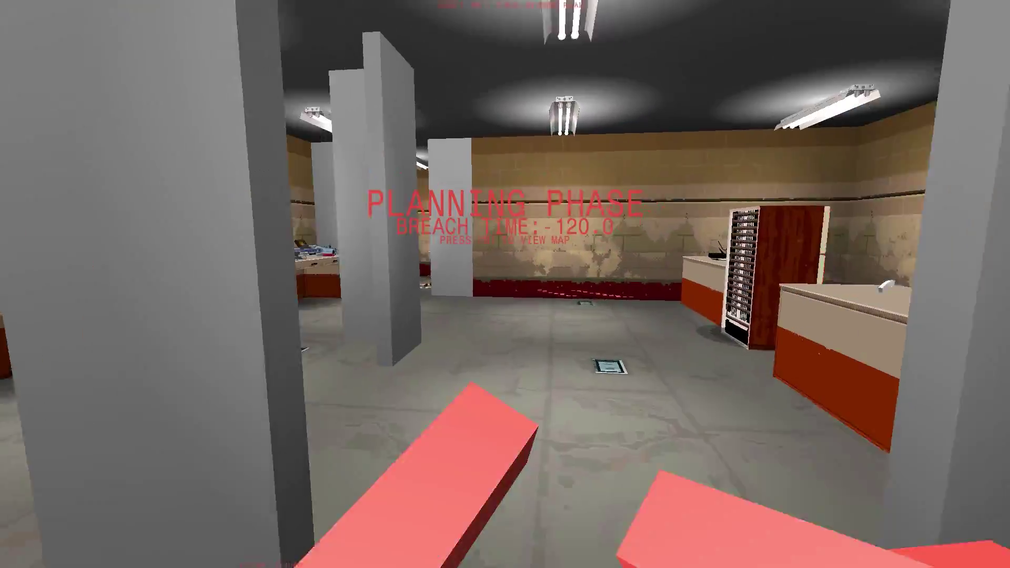
{"action": "key", "text": "w"}
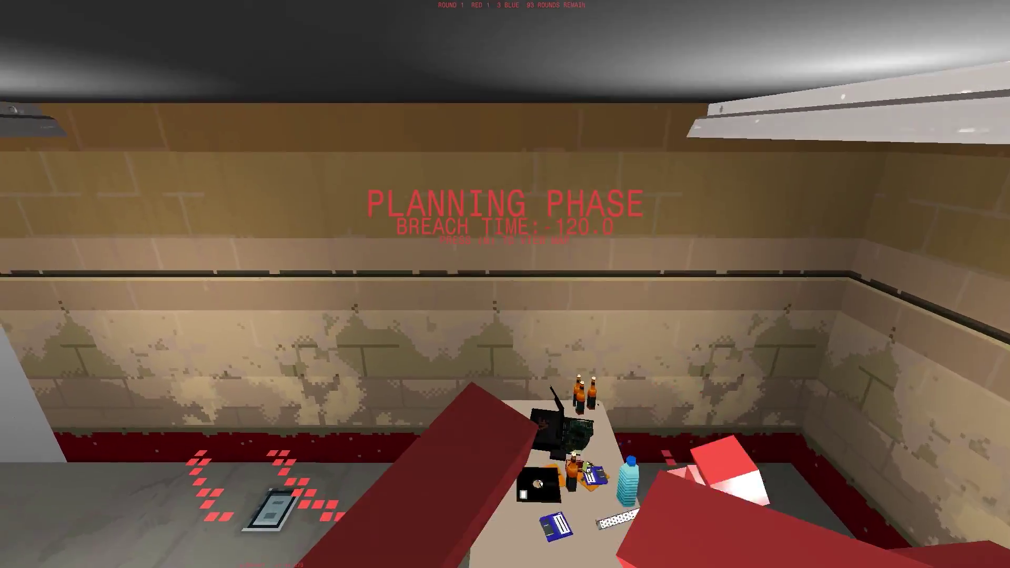
{"action": "key", "text": "w"}
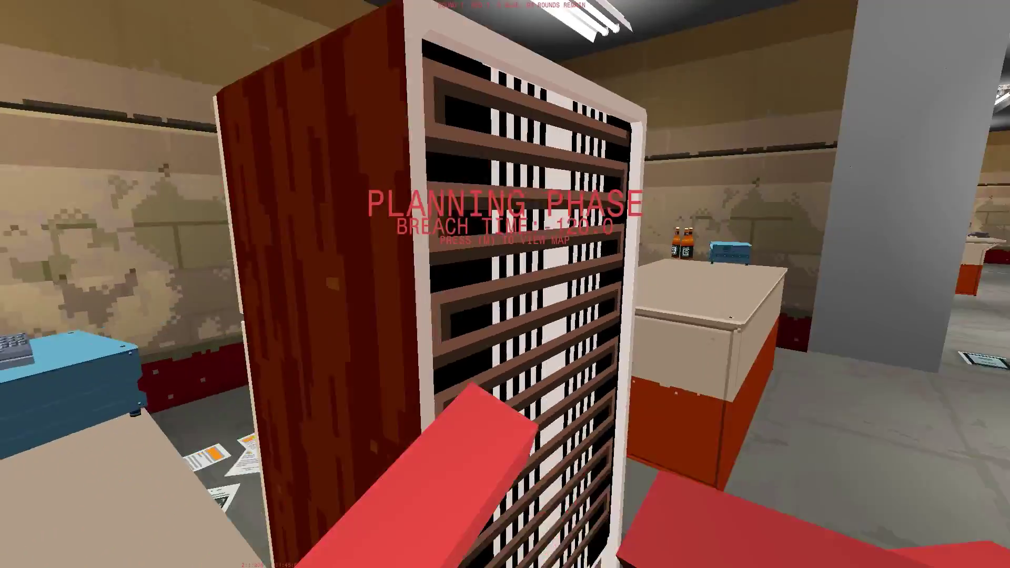
{"action": "key", "text": "w"}
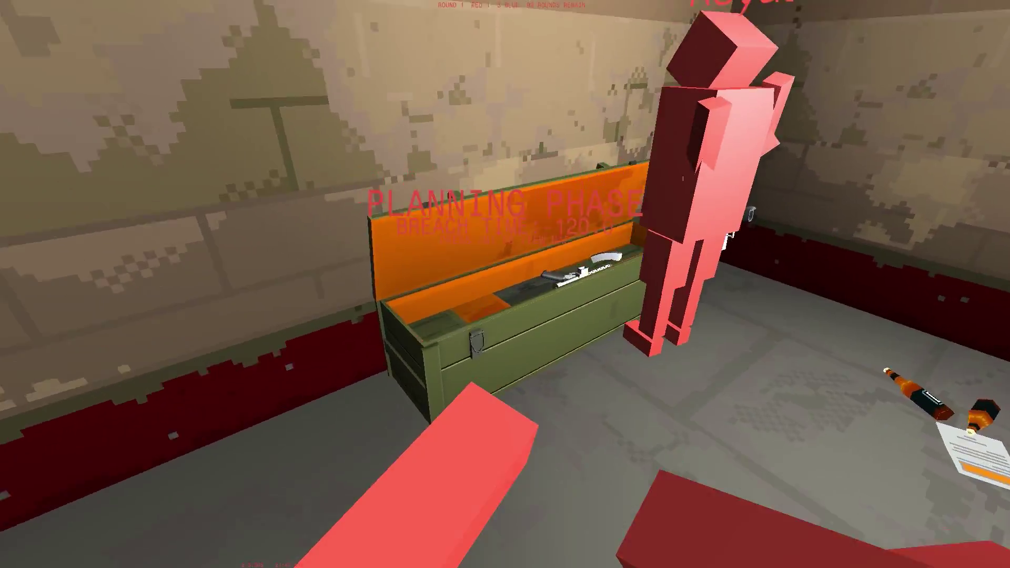
{"action": "key", "text": "w"}
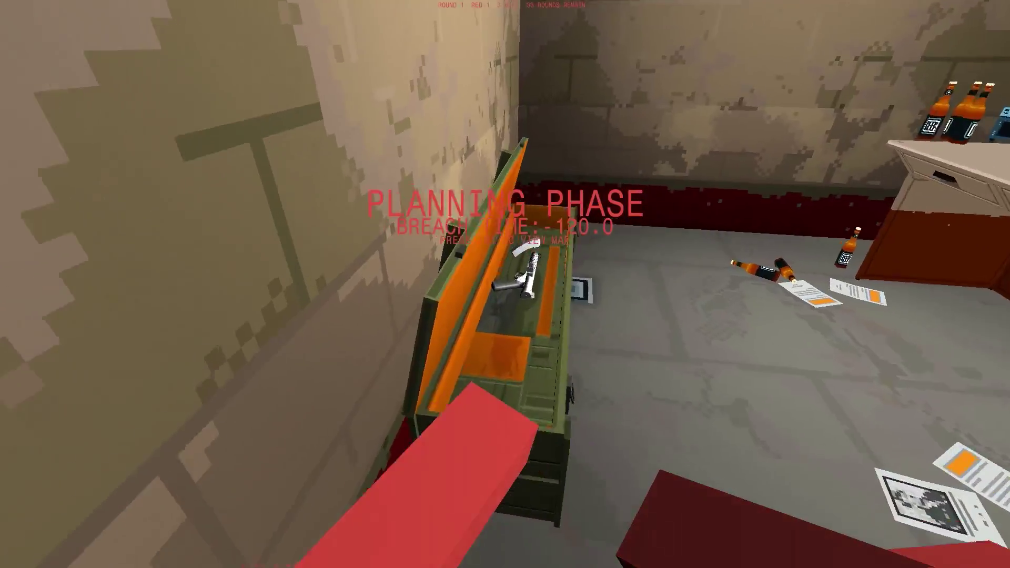
{"action": "key", "text": "w"}
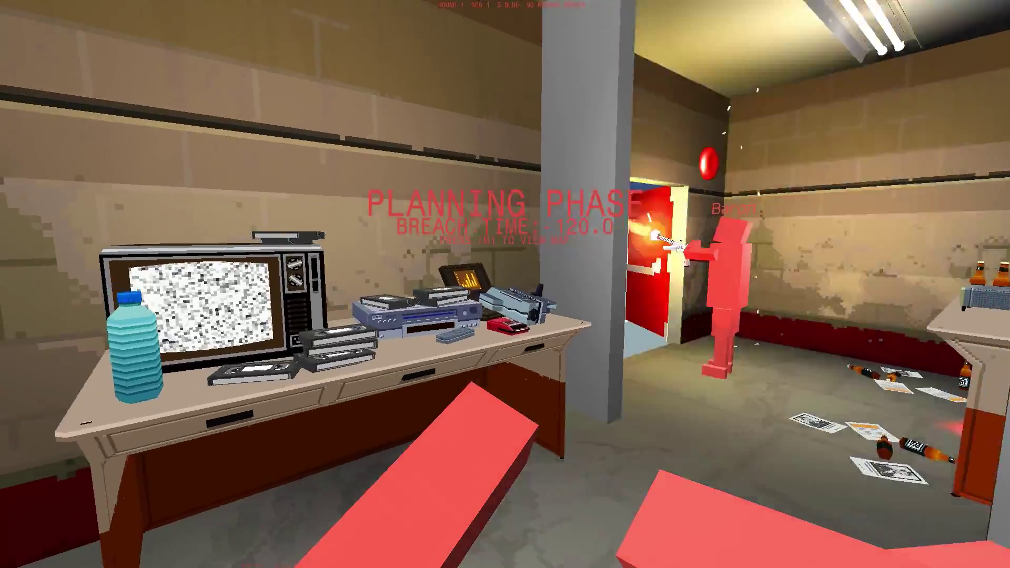
- Back away, cross the large office and climb the shelving to overlook it
{"action": "key", "text": "s"}
{"action": "key", "text": "s"}
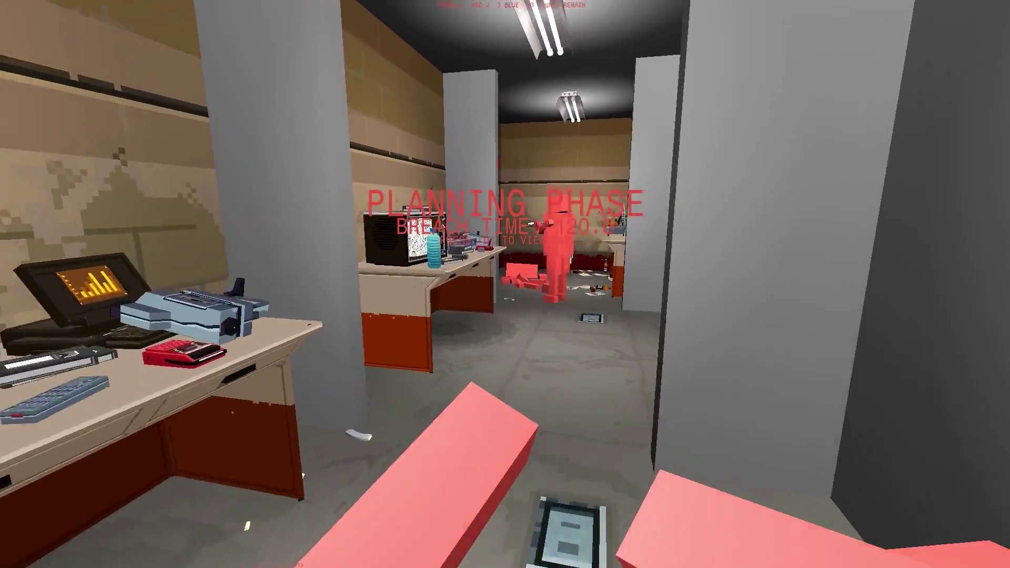
{"action": "key", "text": "w"}
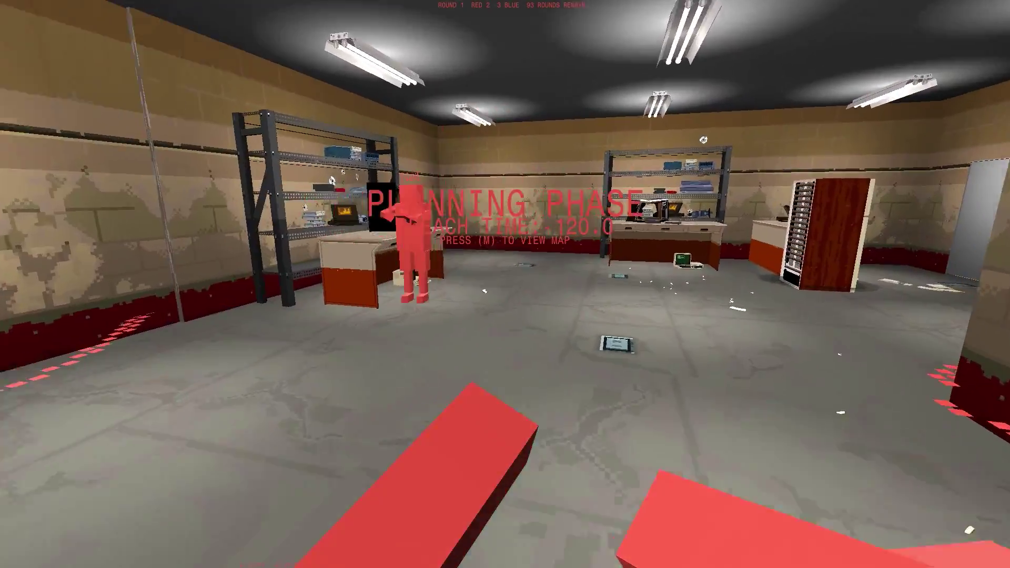
{"action": "key", "text": "w"}
{"action": "key", "text": "w"}
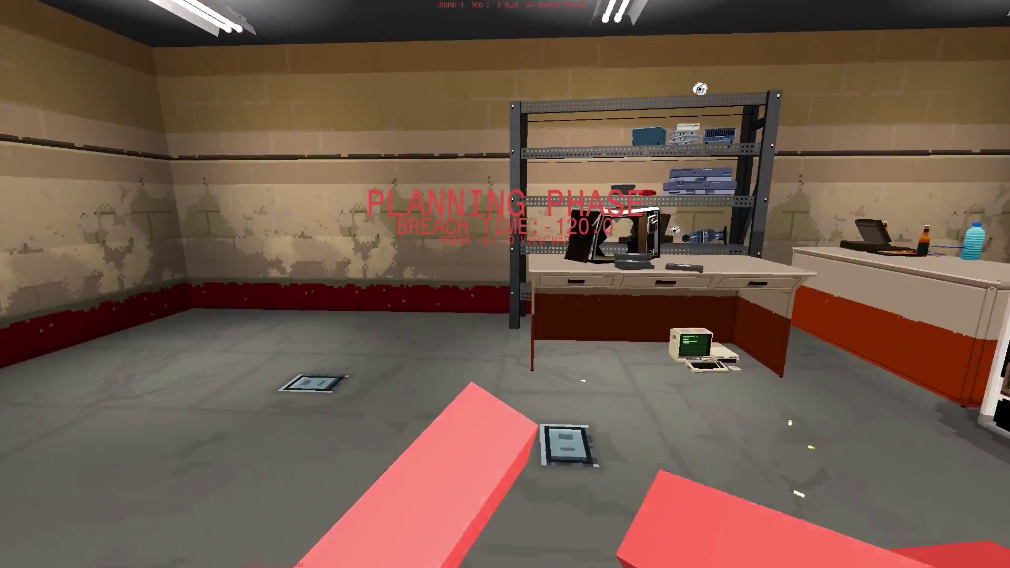
{"action": "key", "text": "w"}
{"action": "key", "text": "w"}
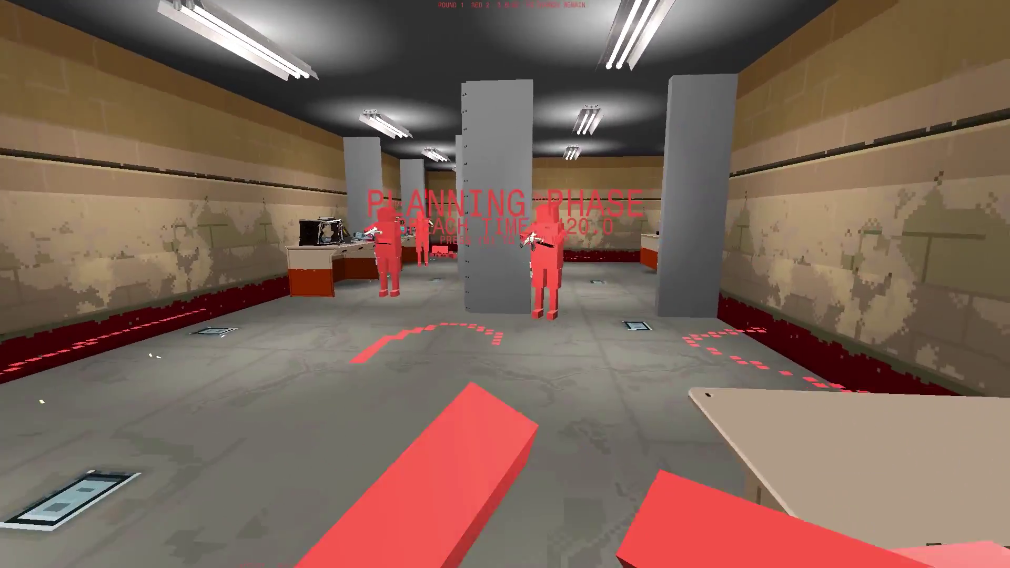
{"action": "key", "text": "w"}
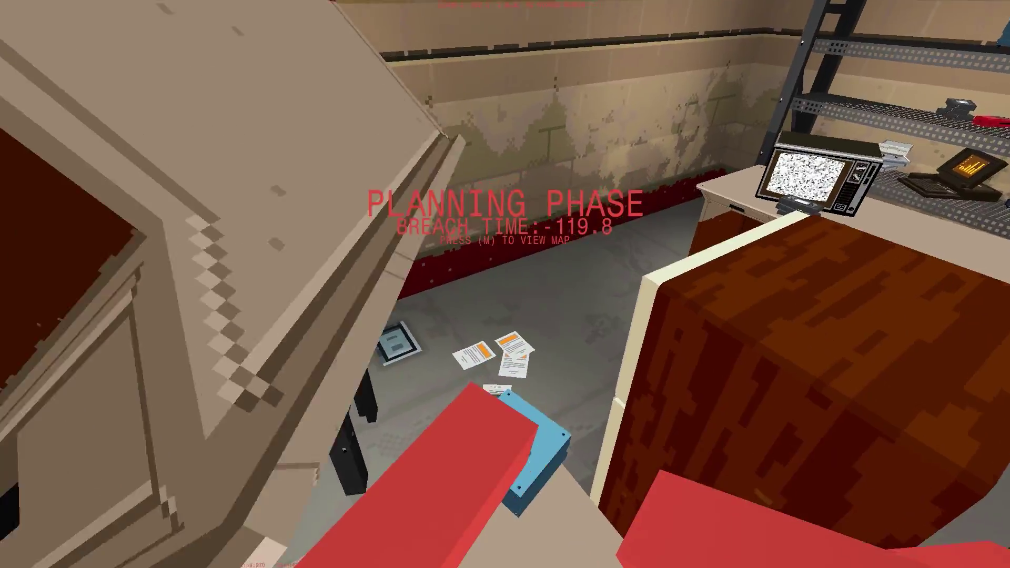
- Roam past the toppled shelving, fridge and tilted desk, then bring up the settings
{"action": "key", "text": "w"}
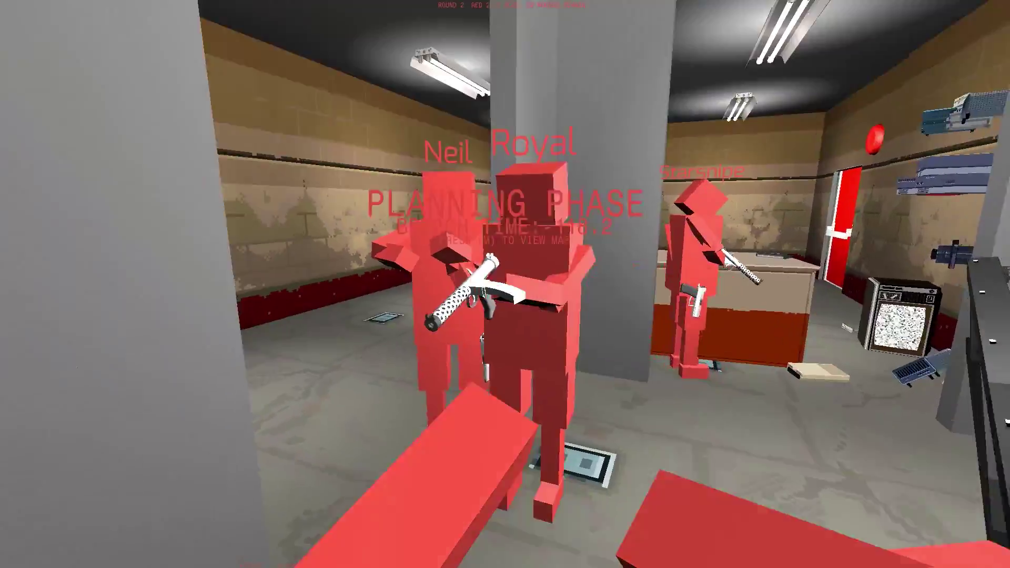
{"action": "key", "text": "w"}
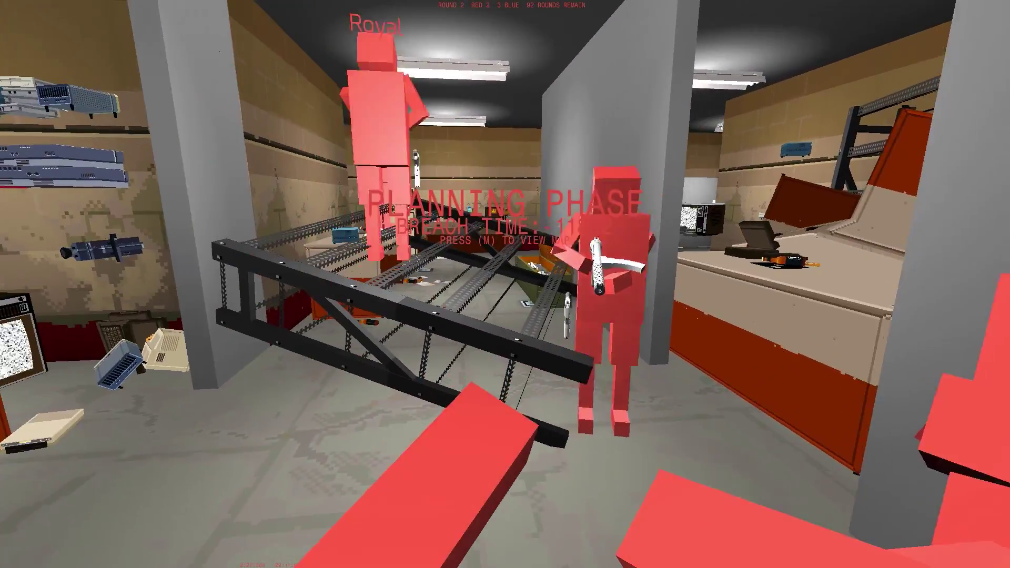
{"action": "key", "text": "w"}
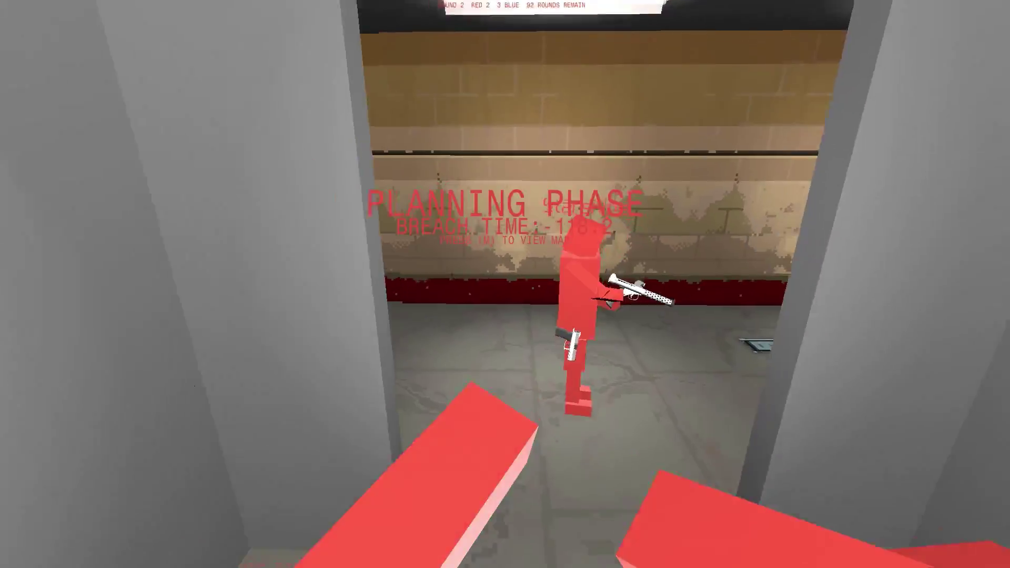
{"action": "key", "text": "w"}
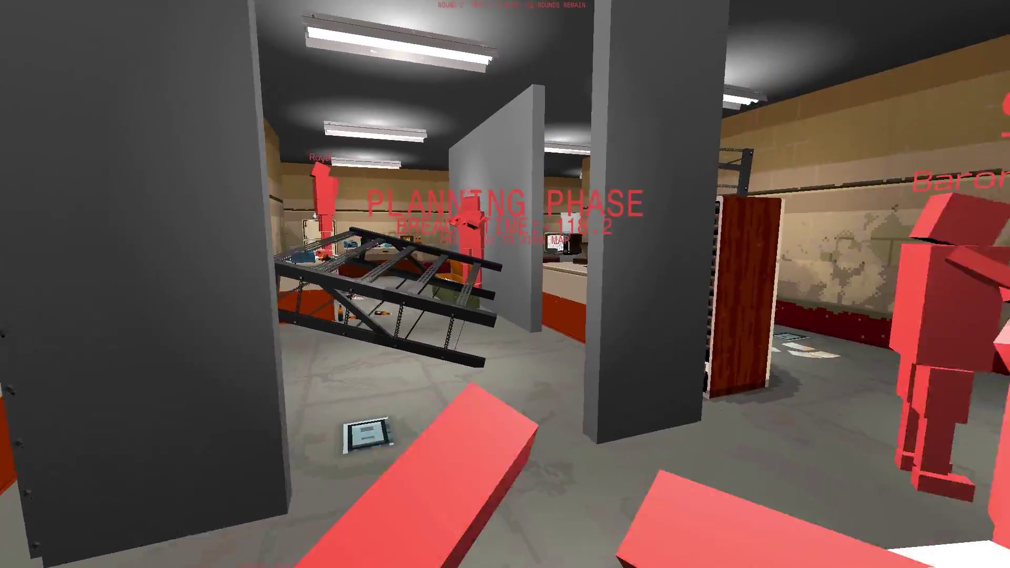
{"action": "key", "text": "w"}
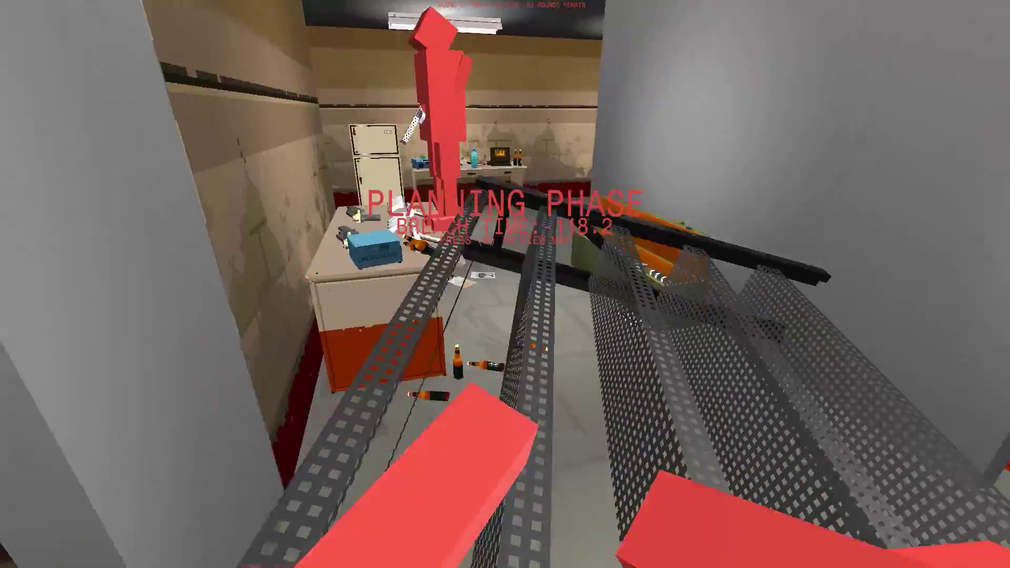
{"action": "key", "text": "w"}
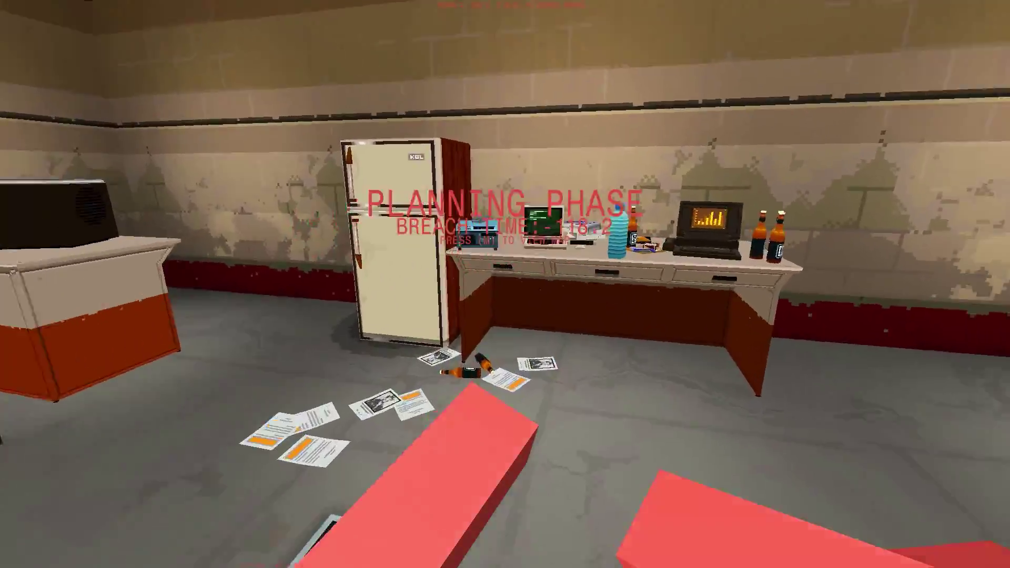
{"action": "key", "text": "w"}
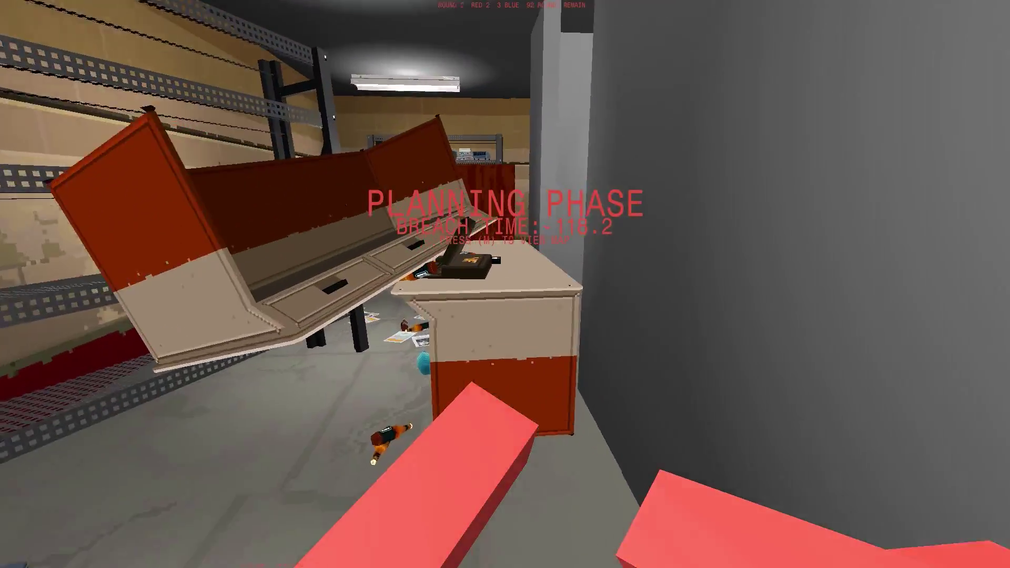
{"action": "key", "text": "w"}
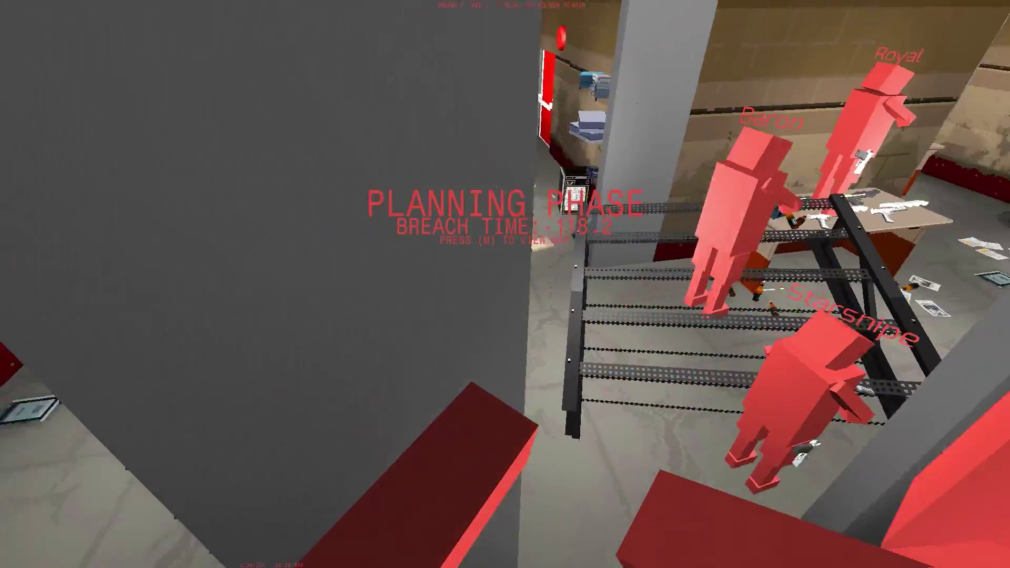
{"action": "key", "text": "w"}
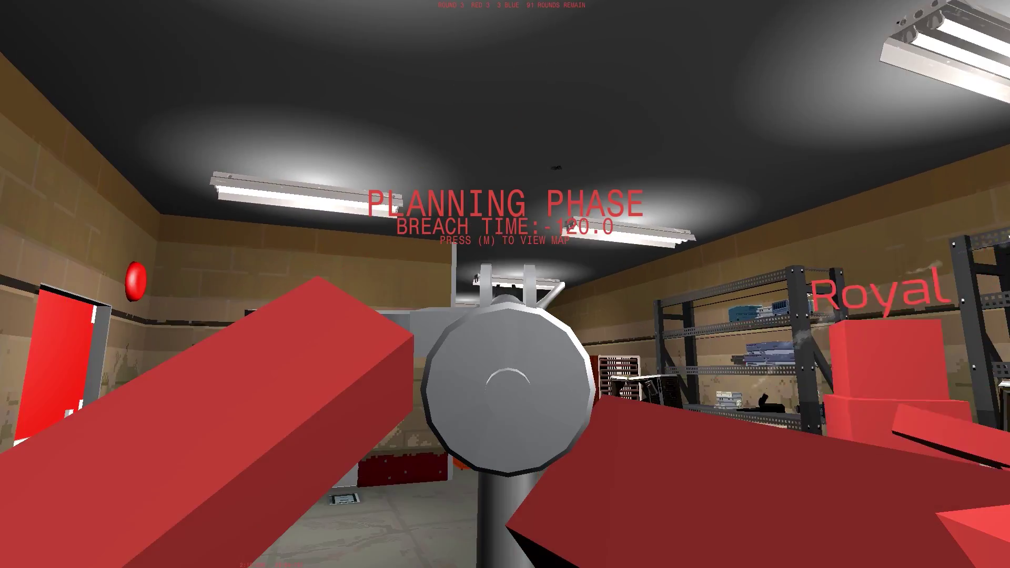
{"action": "key", "text": "Escape"}
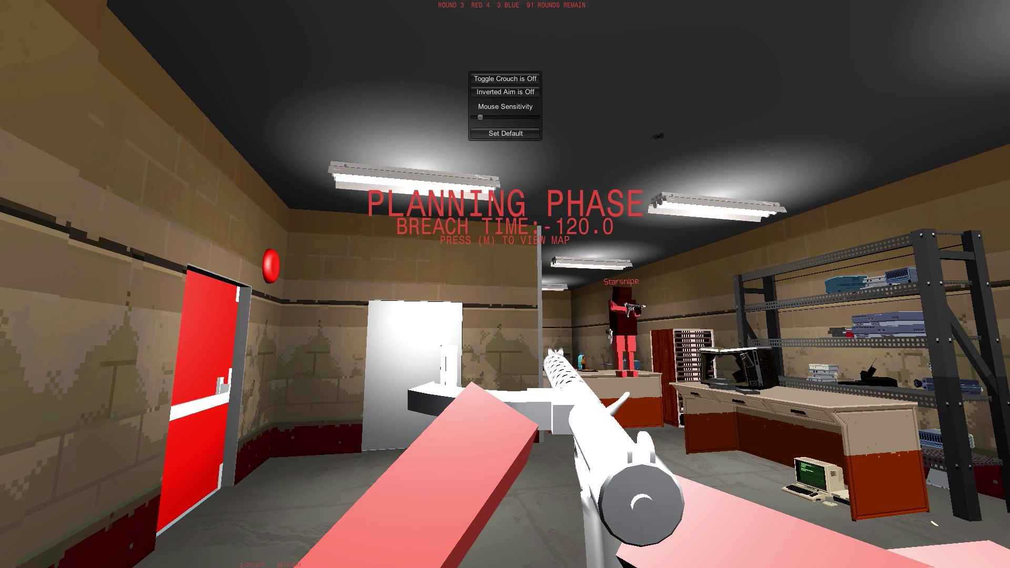
- Aim down sights, walk to the armory wall, and take an AR Mag and a grenade
{"action": "right_click", "coordinate": [505, 284]}
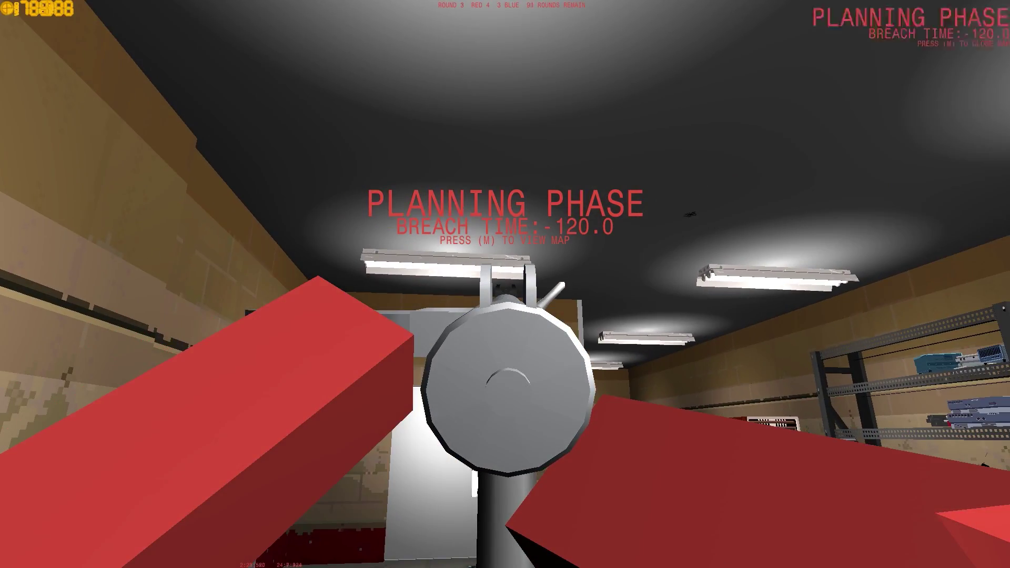
{"action": "left_click_drag", "start_coordinate": [505, 284], "coordinate": [711, 395]}
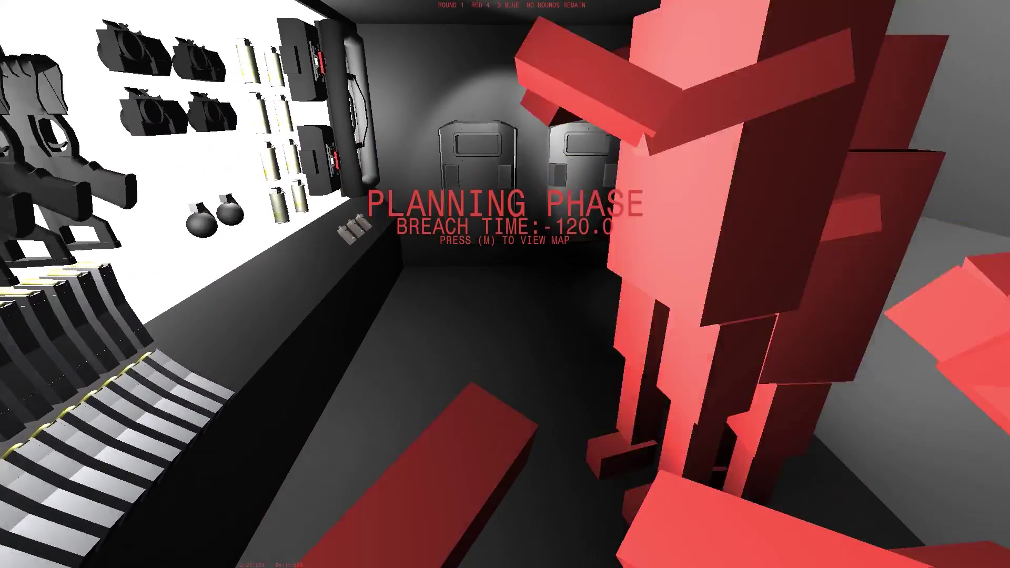
{"action": "key", "text": "w"}
{"action": "key", "text": "a"}
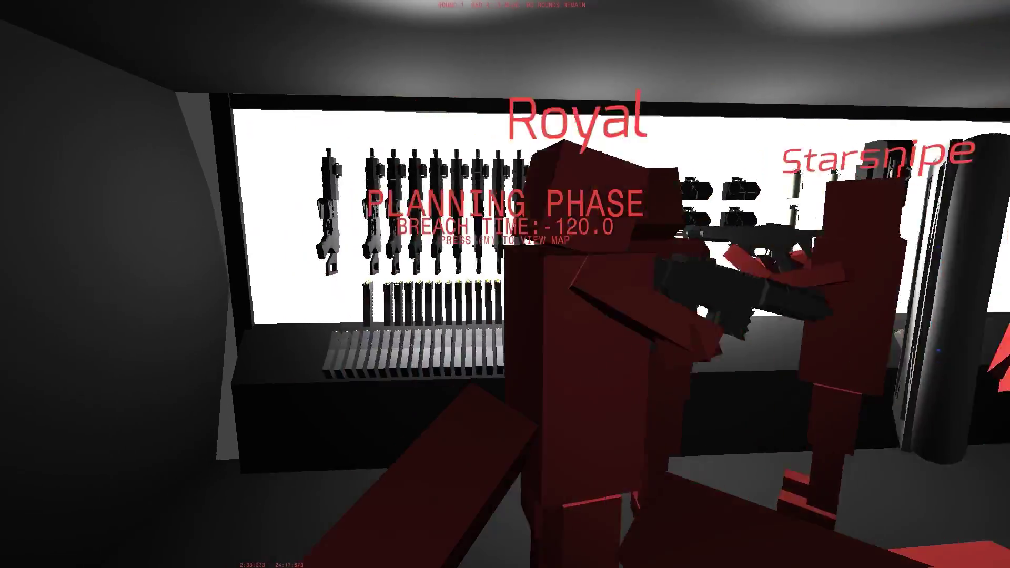
{"action": "key", "text": "d"}
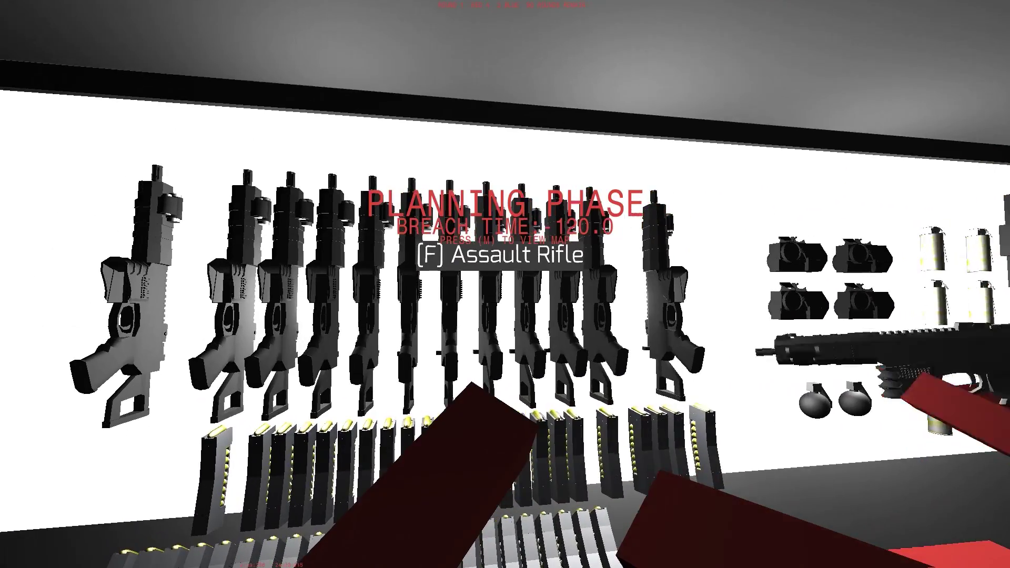
{"action": "key", "text": "w"}
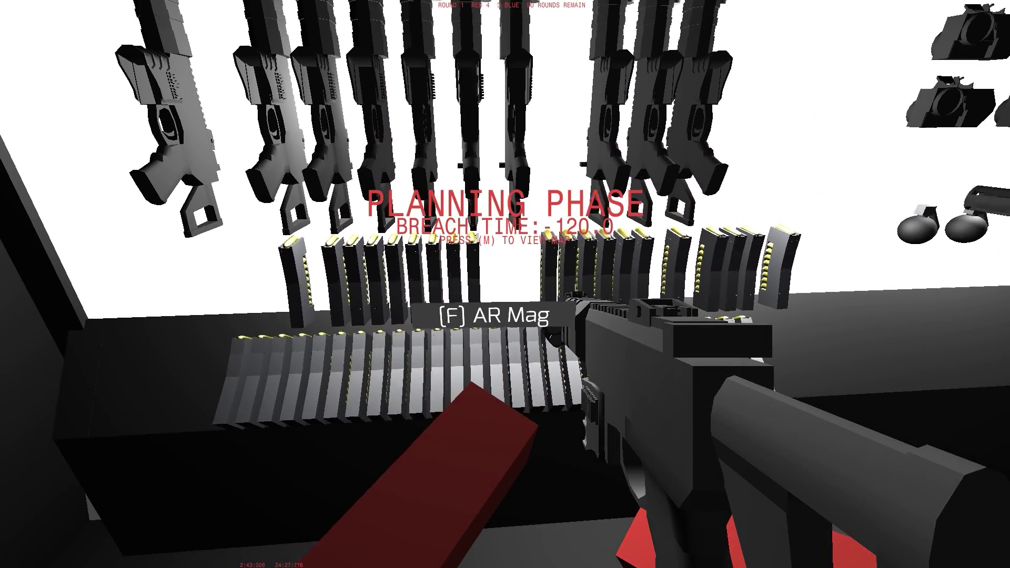
{"action": "key", "text": "f"}
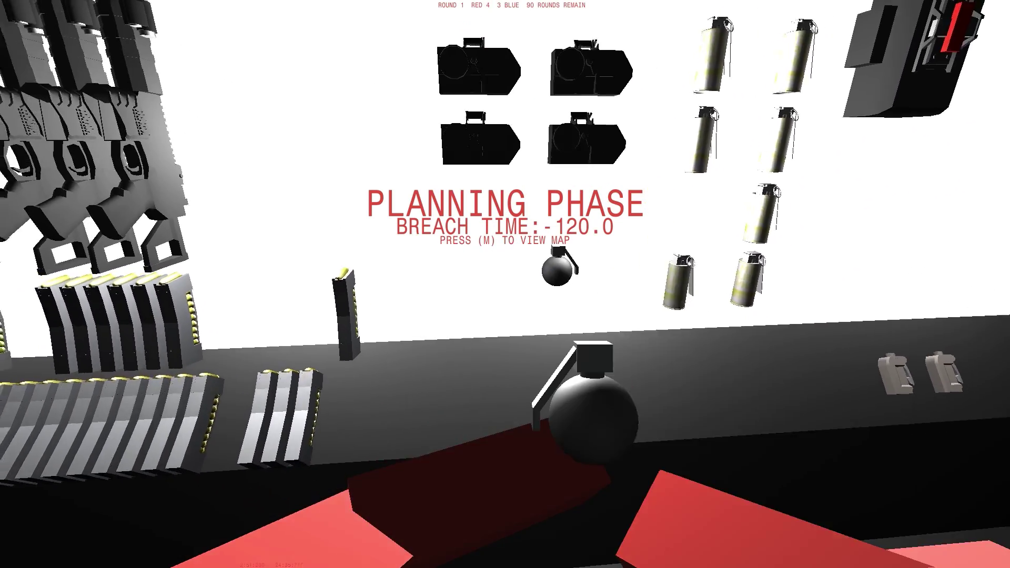
{"action": "key", "text": "f"}
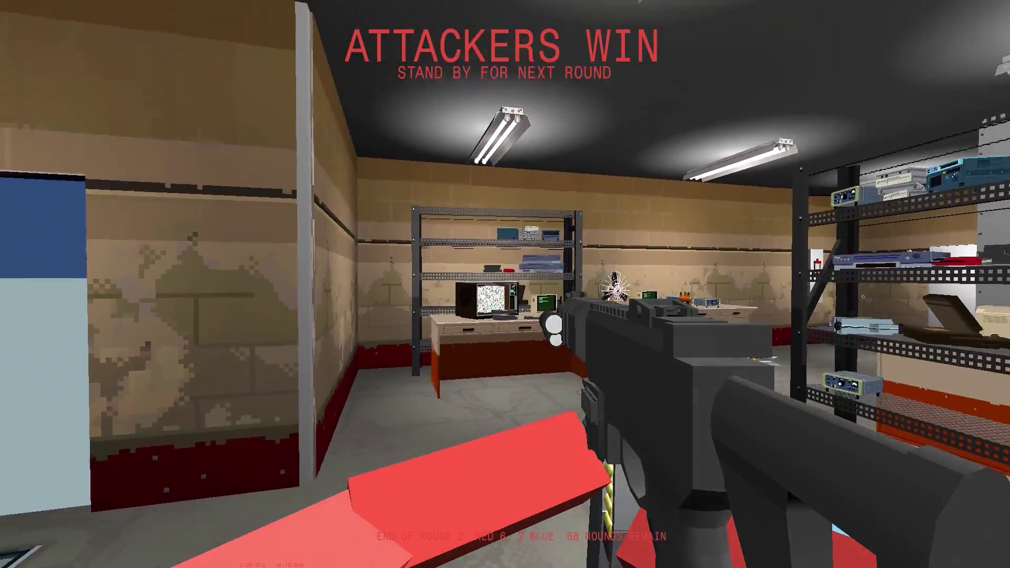
- Fire the rifle once into the wall while the attackers-win banner shows
{"action": "left_click", "coordinate": [505, 285]}
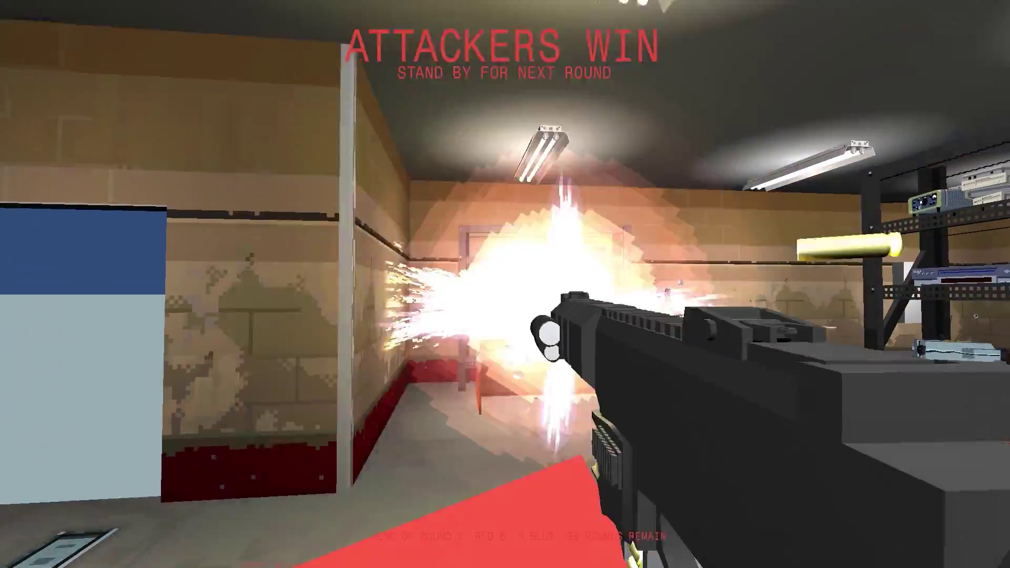